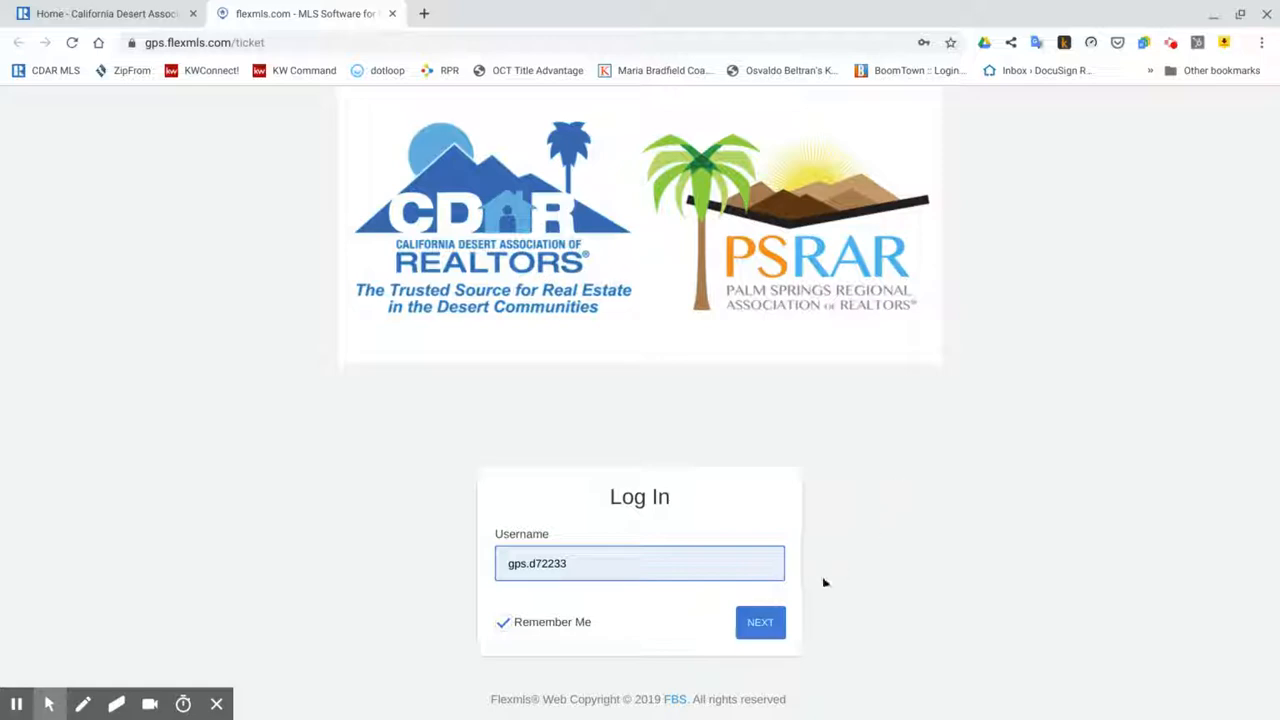
Step: Sign in to Flexmls and start a 1 - Residential quick search
left_click(768, 632)
left_click(745, 645)
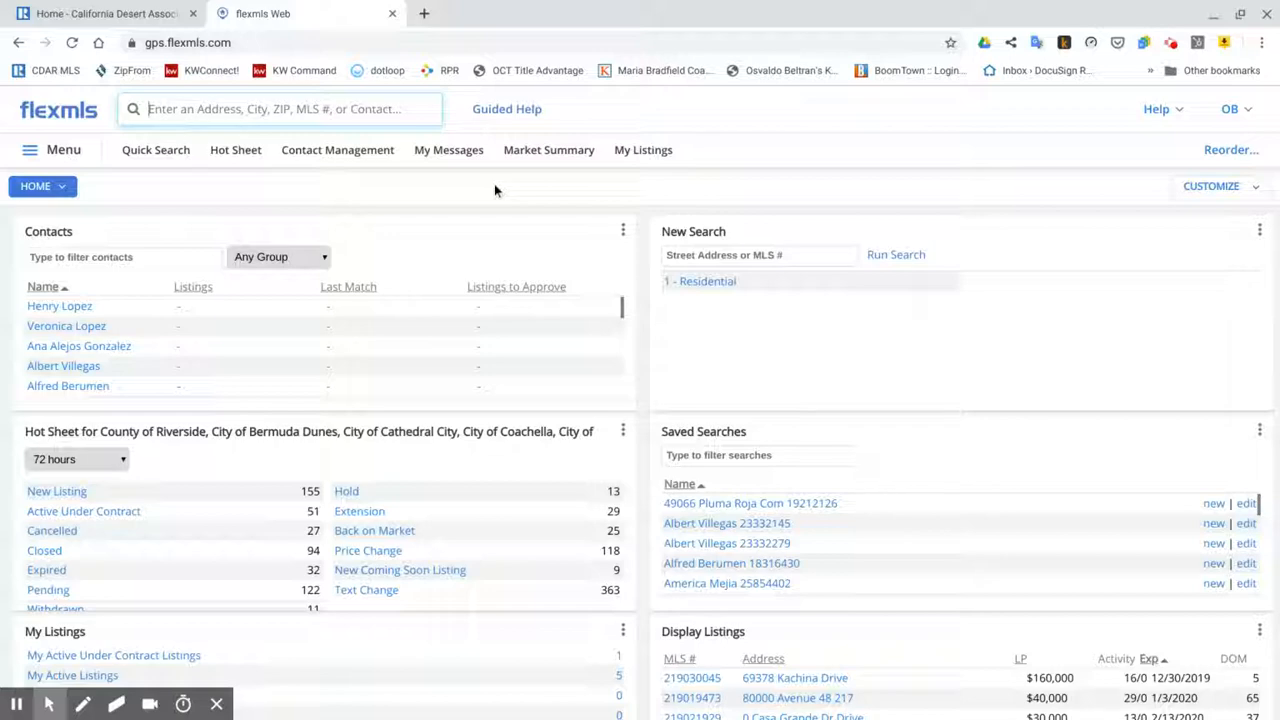
left_click(160, 151)
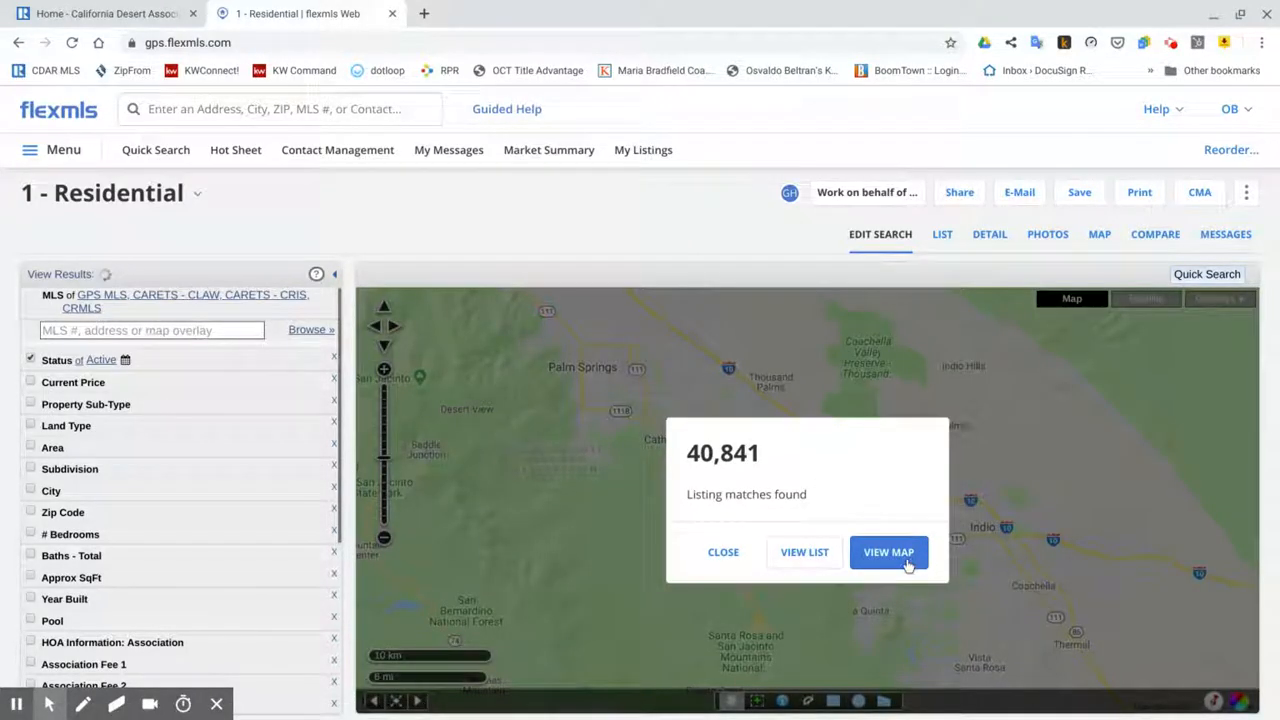
left_click(908, 562)
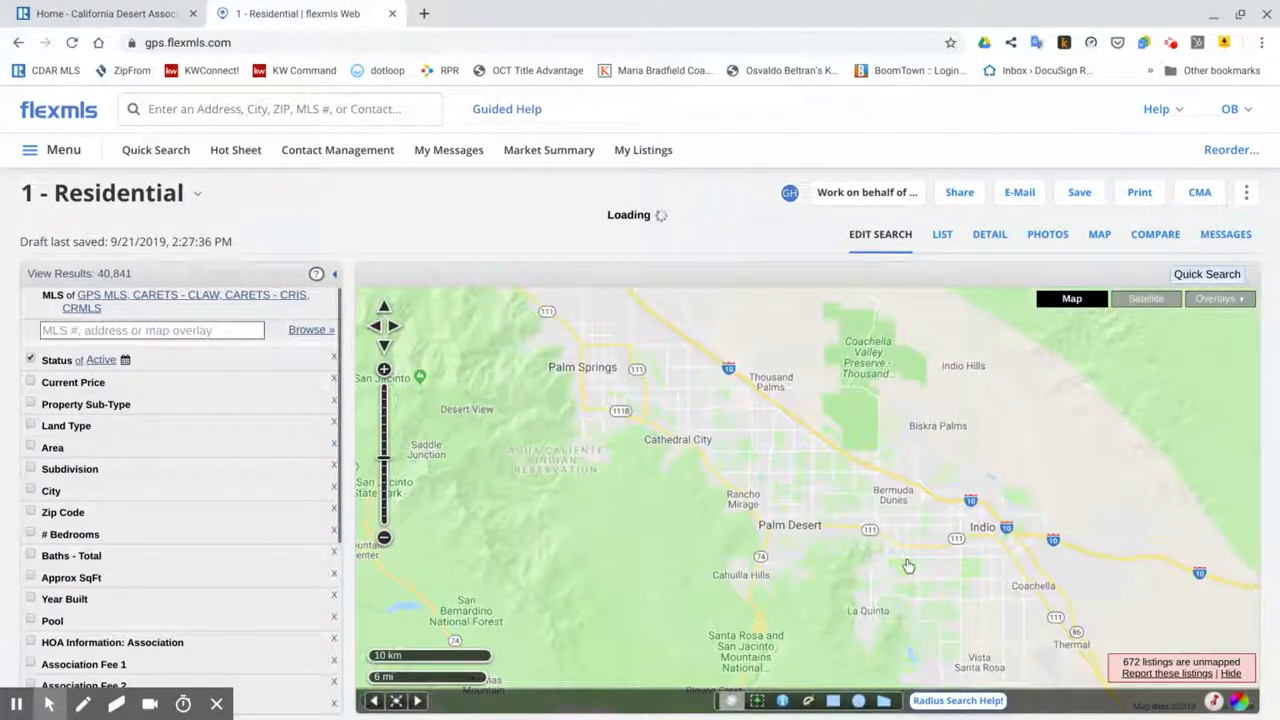
scroll(956, 525, "up", 2)
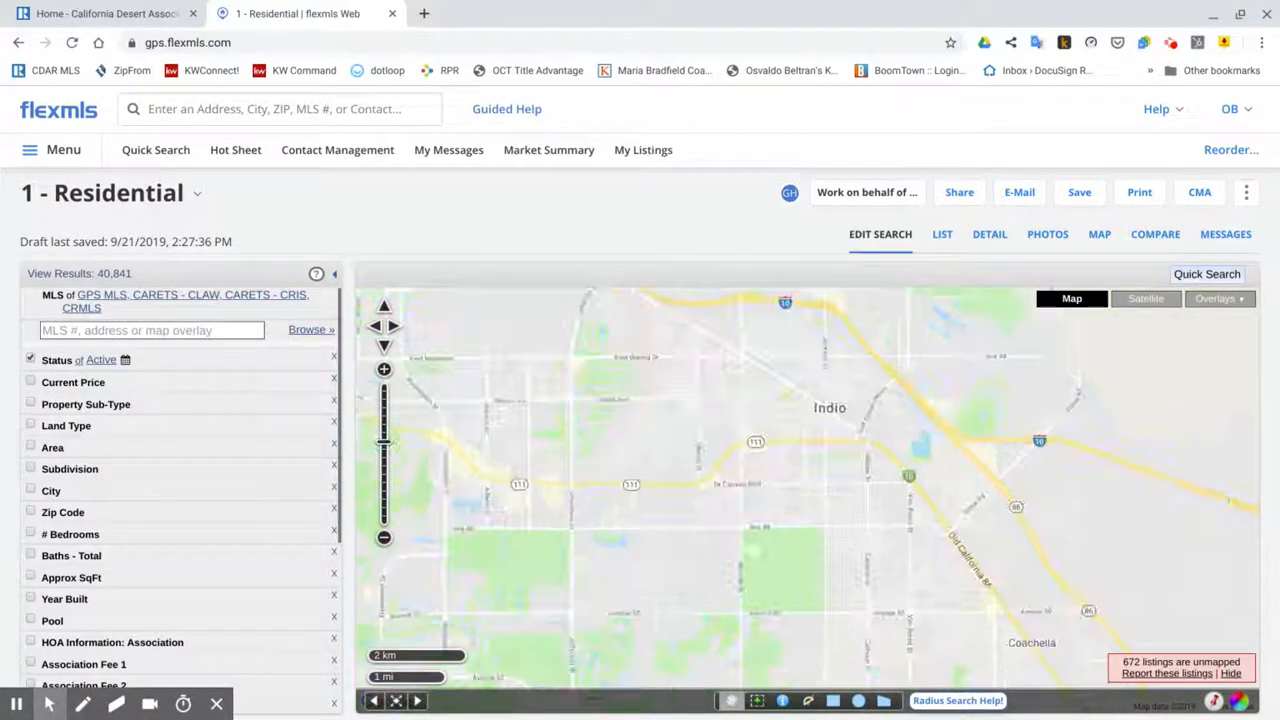
scroll(820, 475, "up", 2)
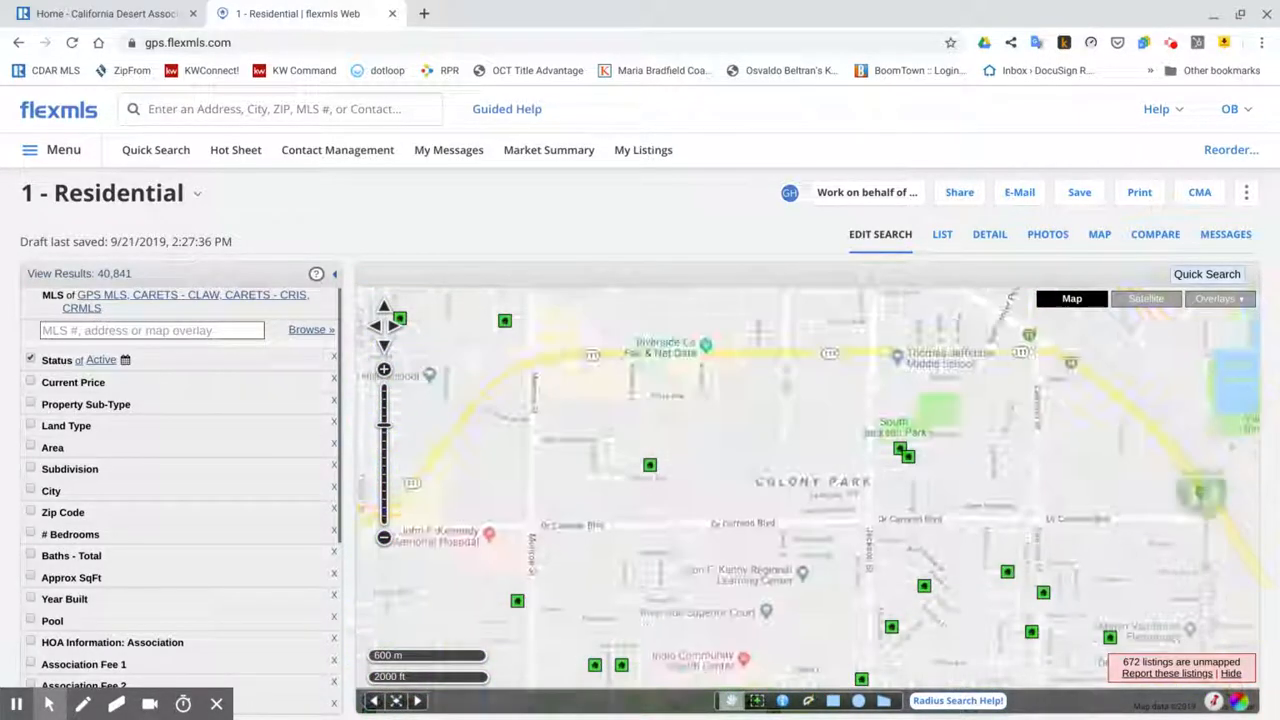
scroll(930, 460, "up", 1)
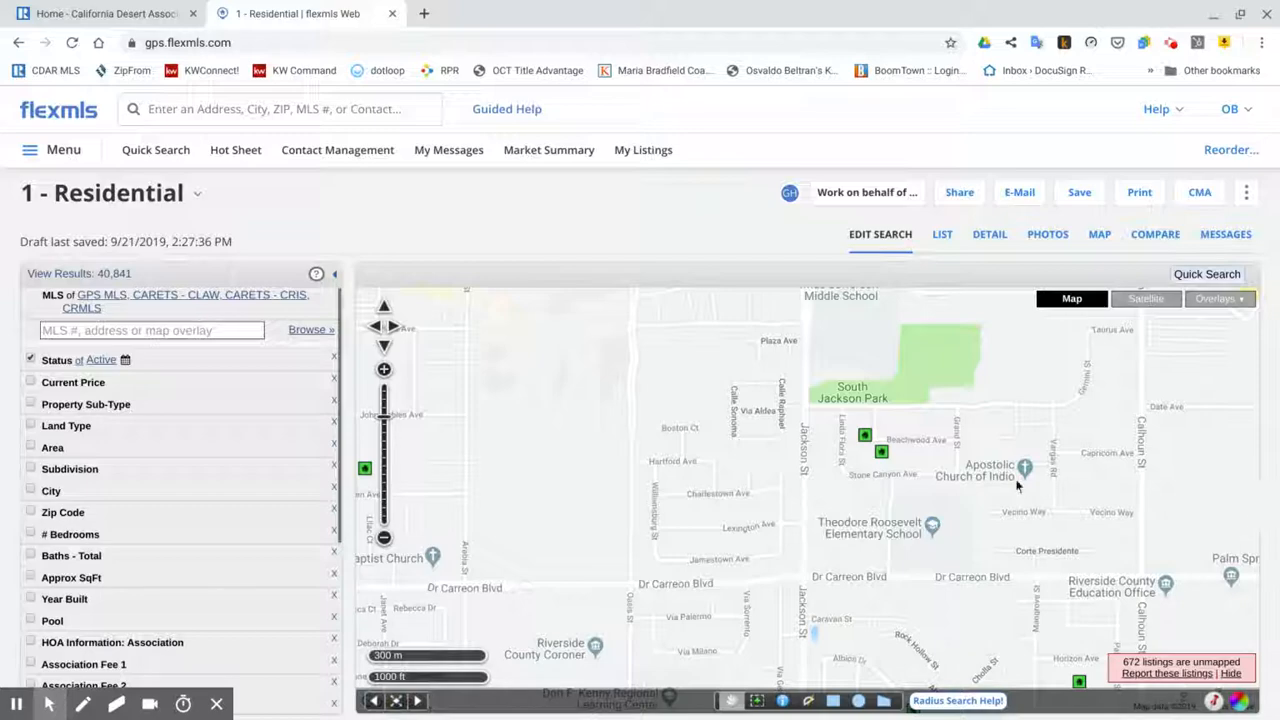
left_click(882, 454)
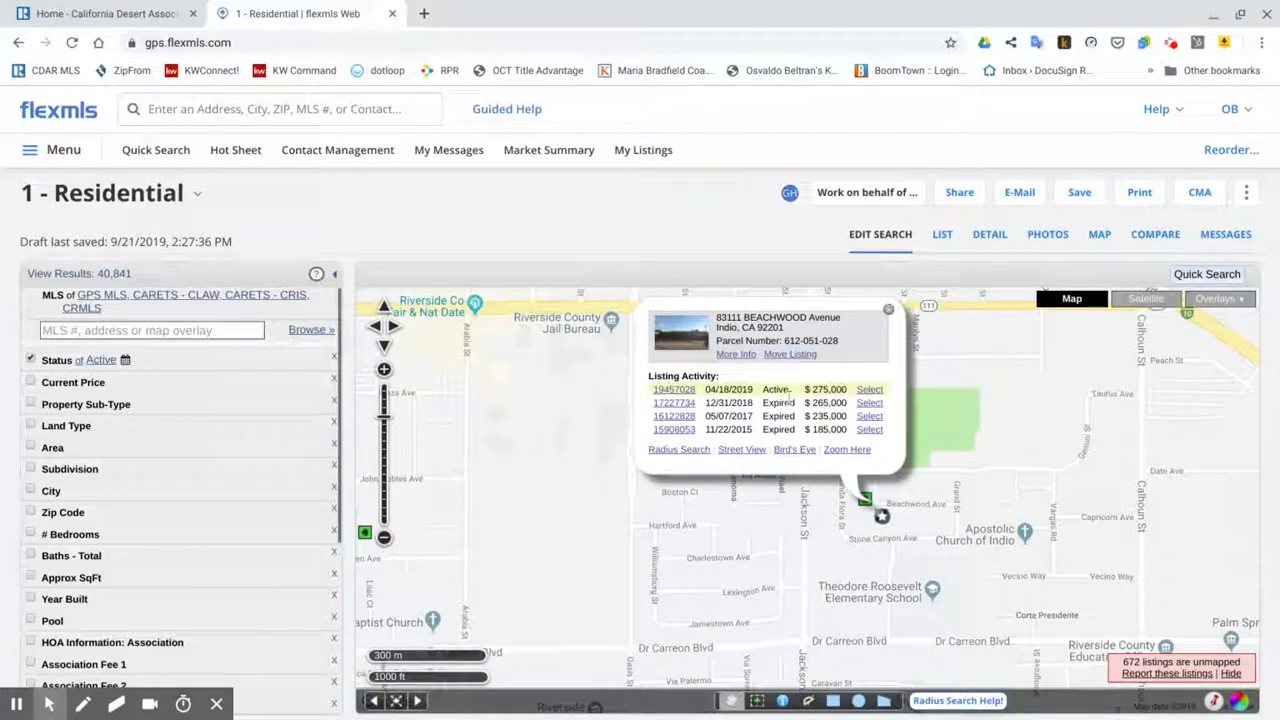
left_click(672, 393)
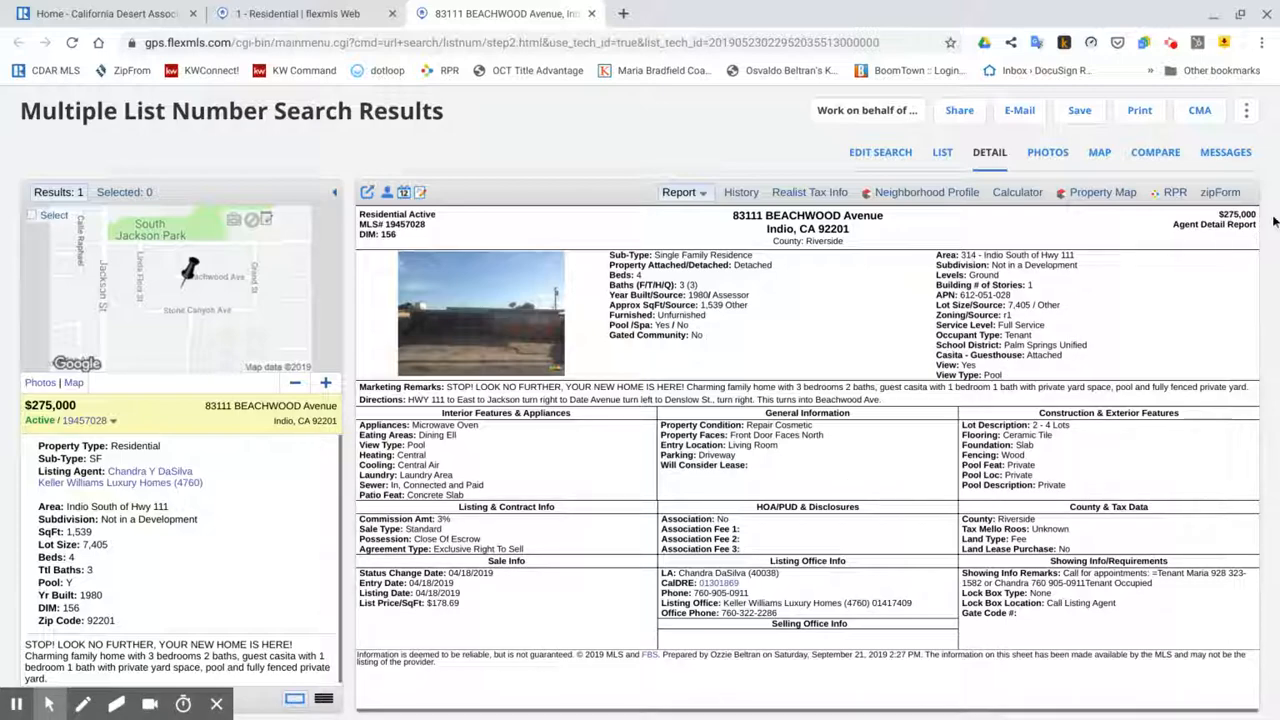
left_click(1175, 192)
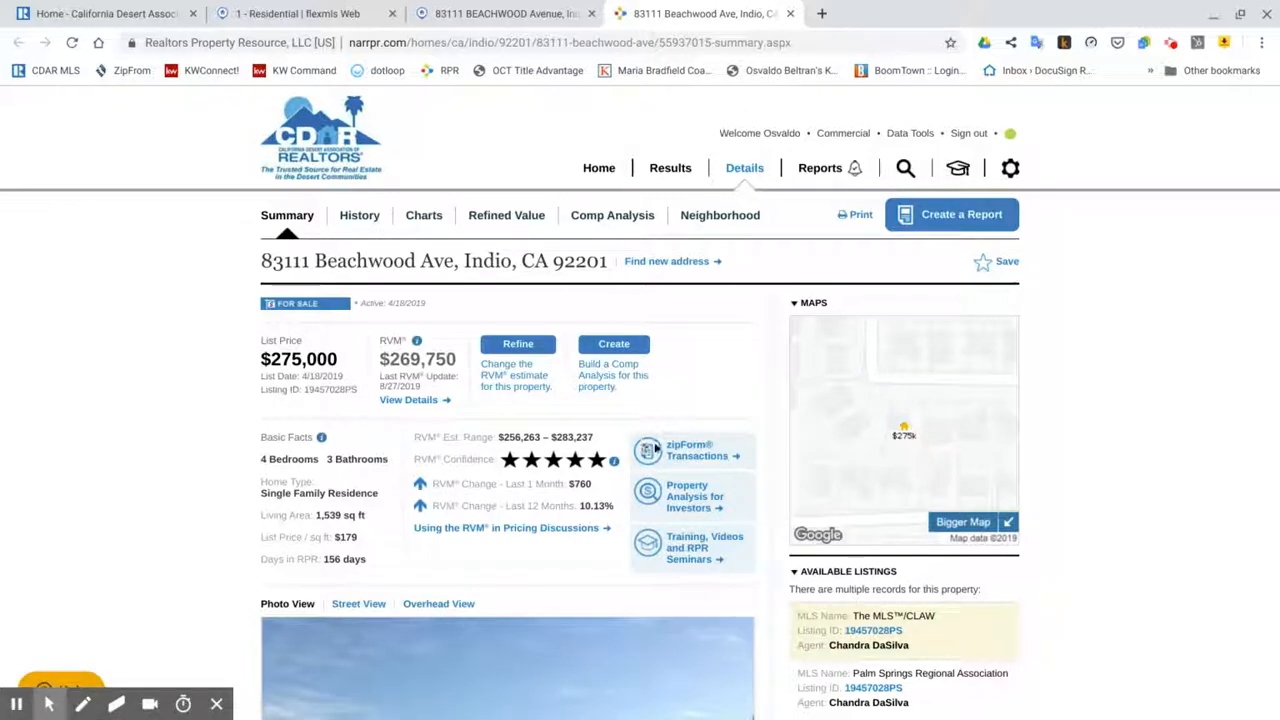
scroll(258, 437, "down", 3)
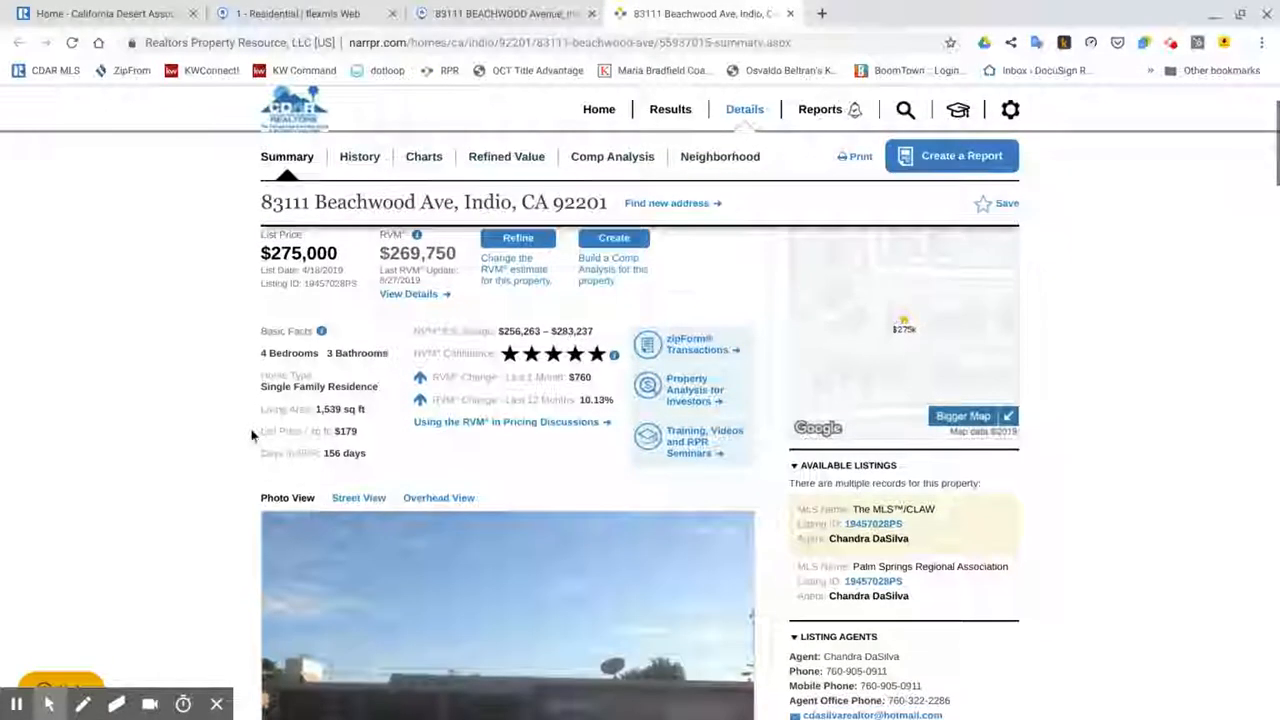
scroll(251, 435, "down", 10)
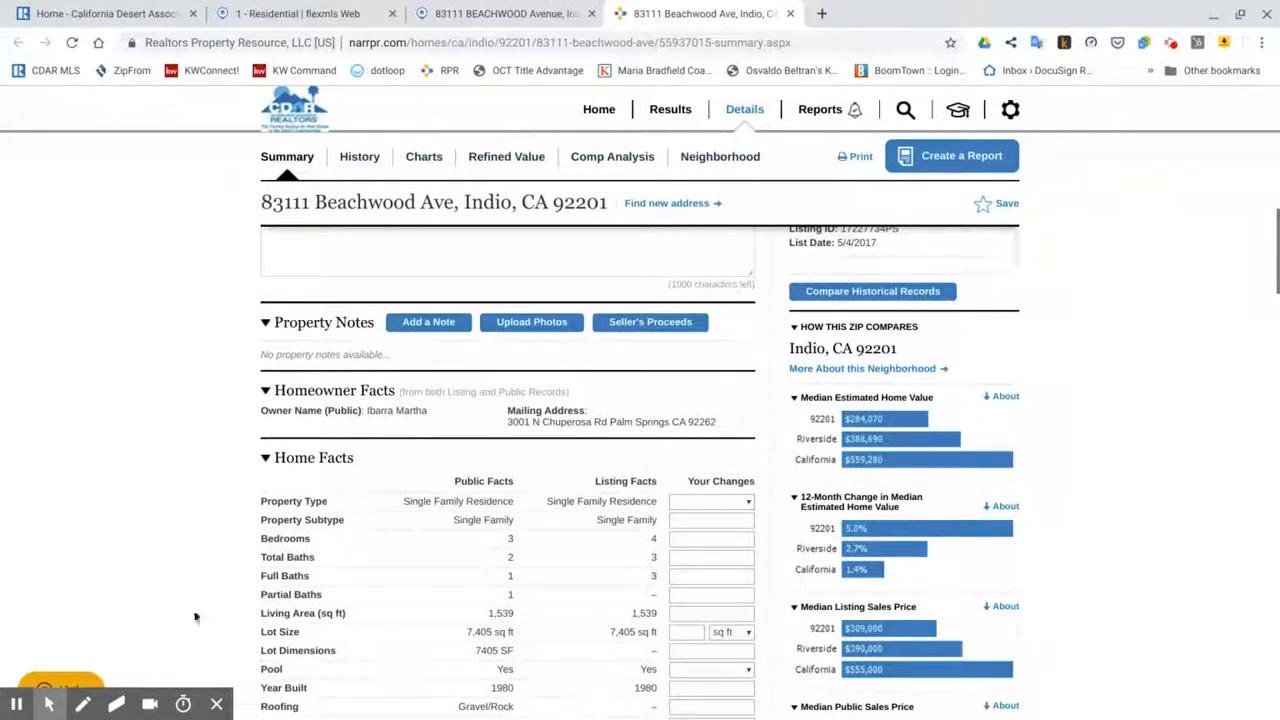
scroll(330, 590, "up", 13)
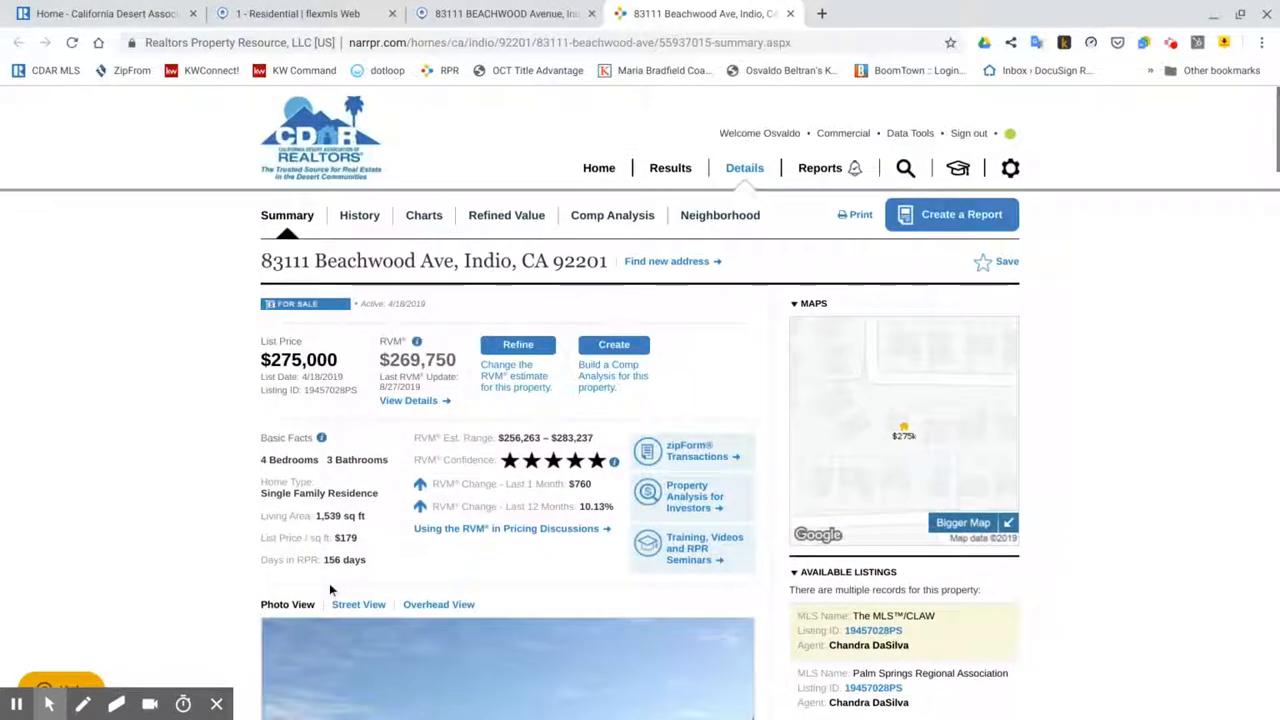
left_click(692, 452)
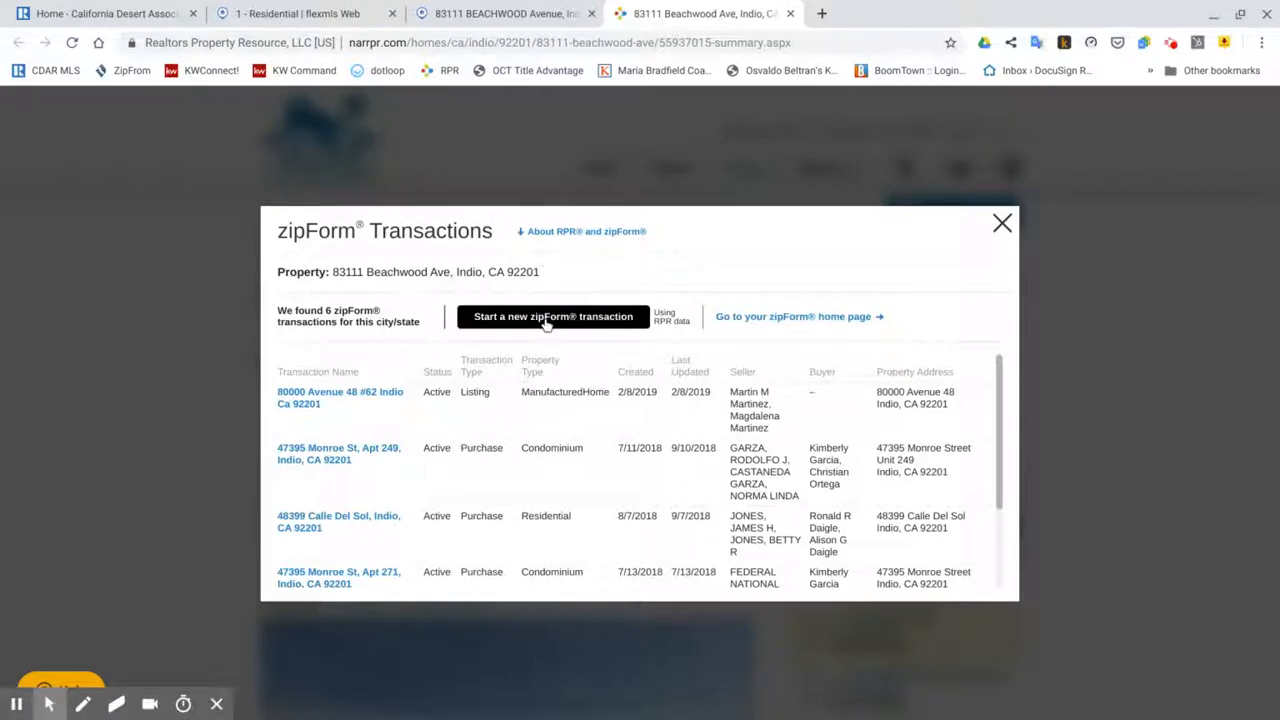
left_click(546, 318)
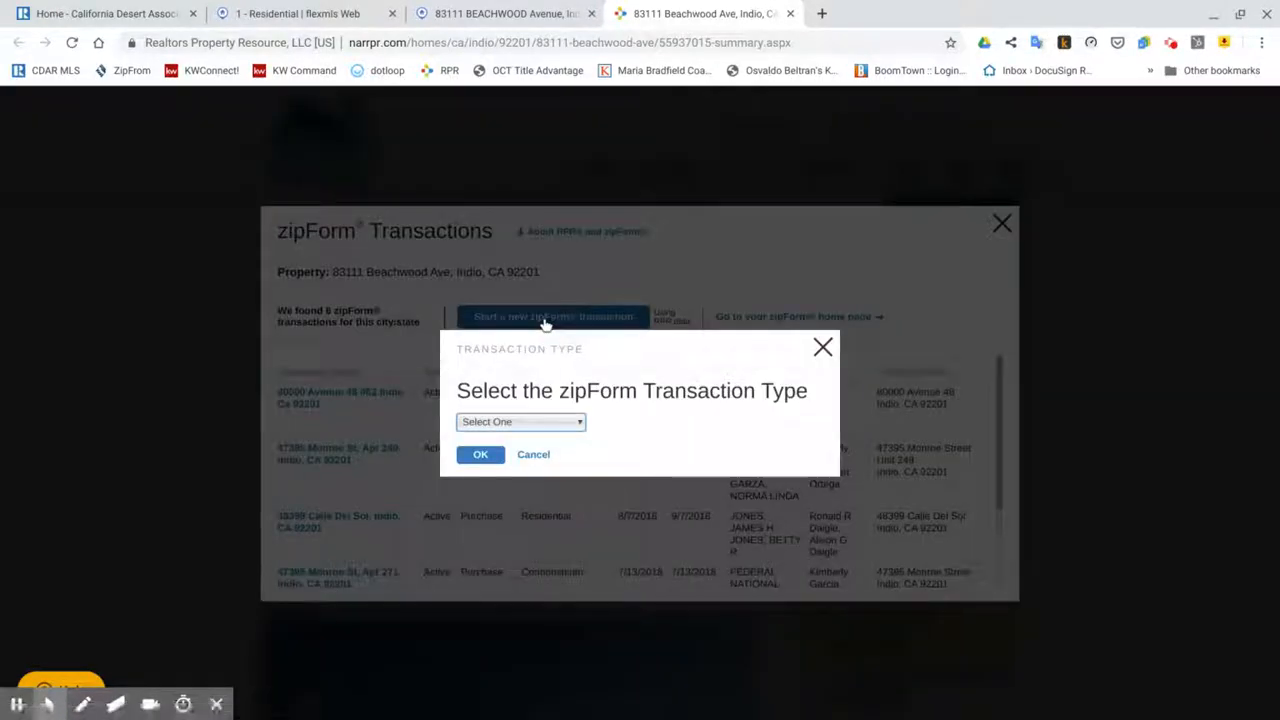
left_click(575, 424)
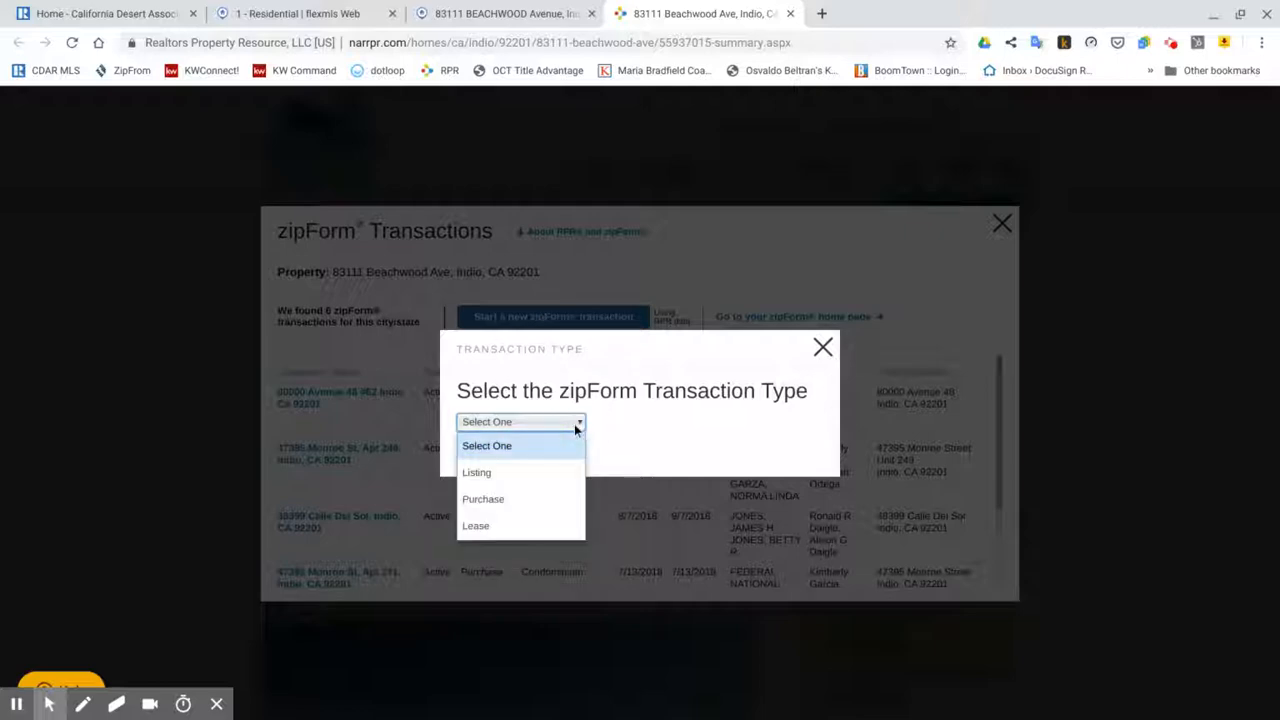
left_click(484, 502)
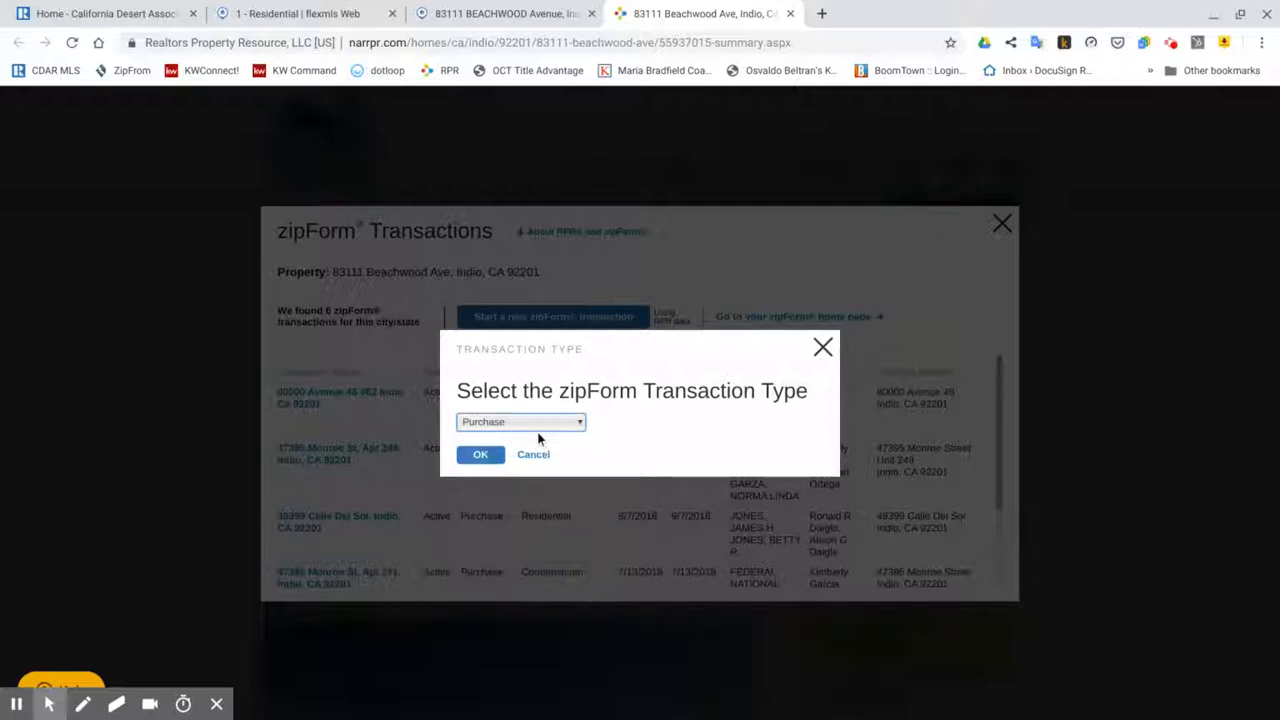
left_click(480, 455)
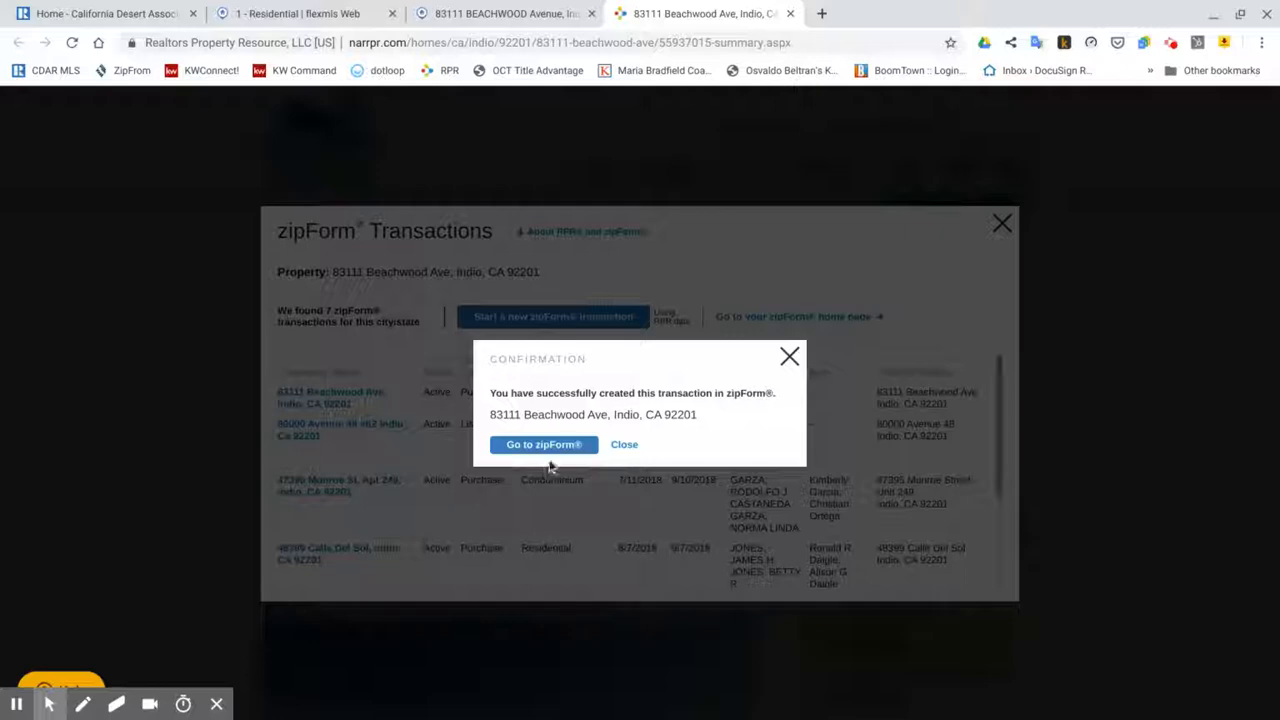
Step: Continue past MLS-Push to the prefilled Purchase Residential transaction Summary (Riverside County, 92201, built 1980)
left_click(545, 445)
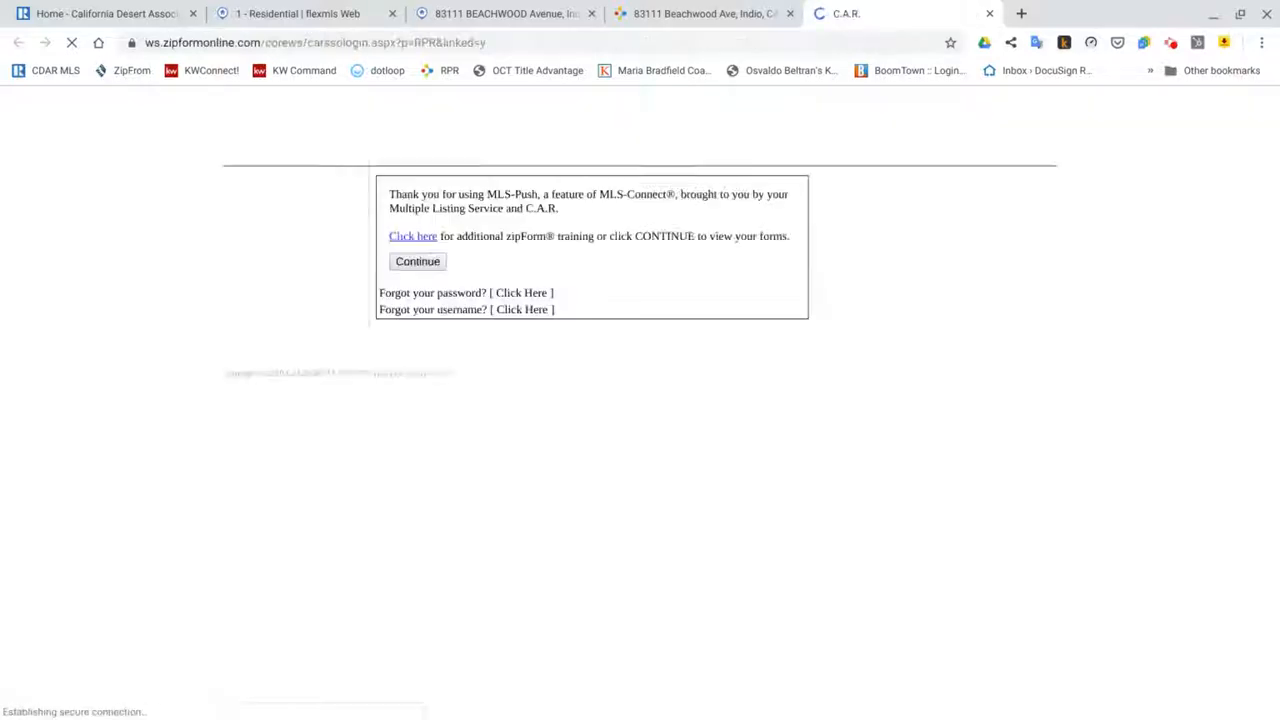
left_click(433, 265)
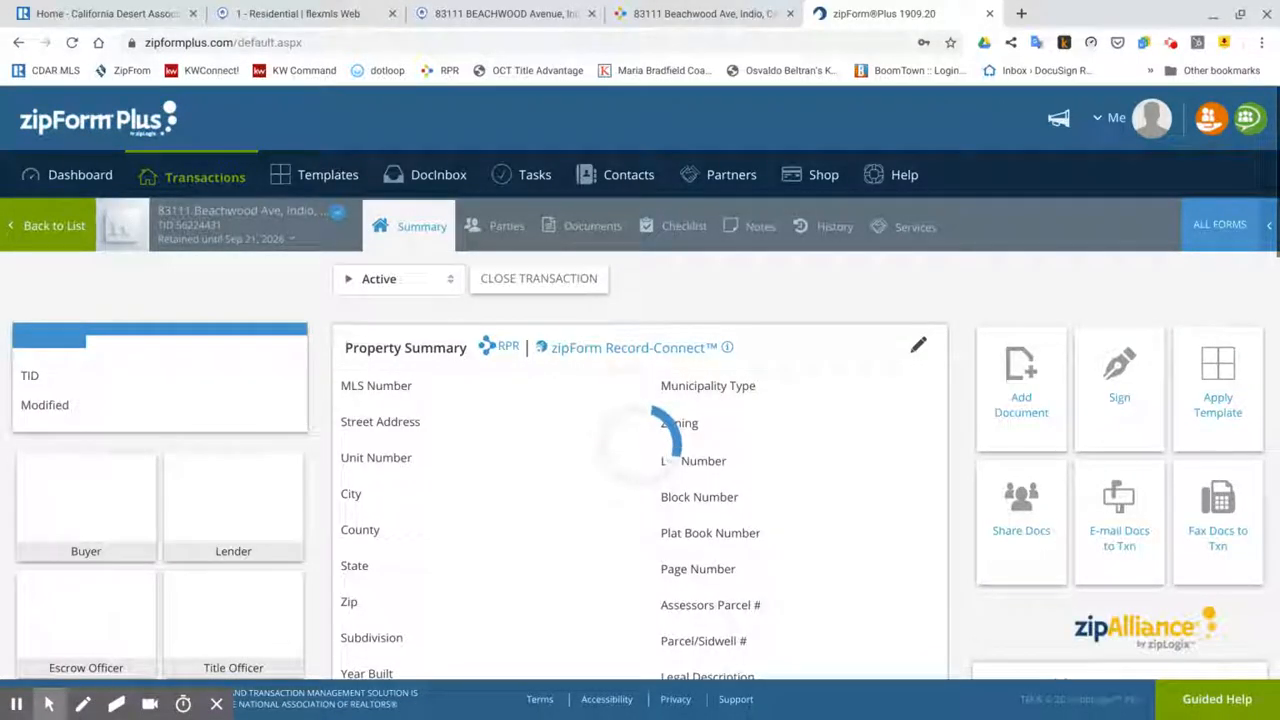
scroll(545, 325, "down", 6)
scroll(573, 342, "up", 7)
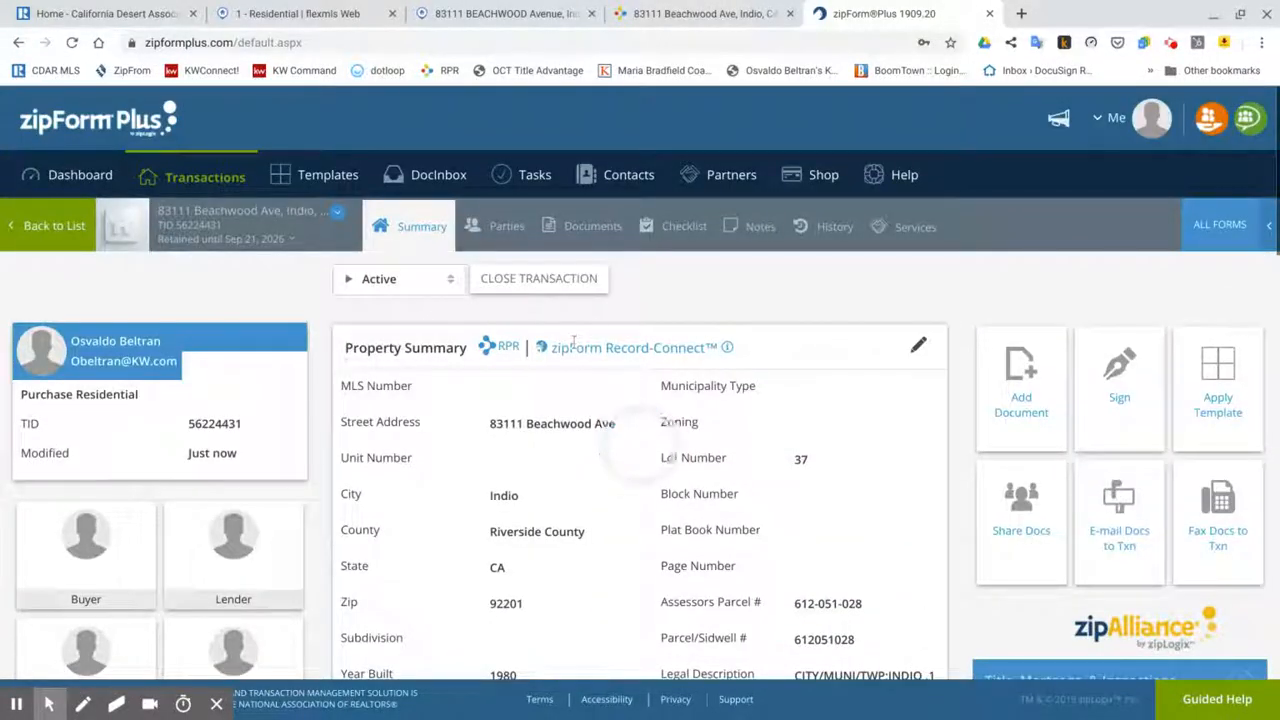
Step: View the Documents page with the Residential Purchase Agreement, Addendum No #2 and other forms
left_click(616, 227)
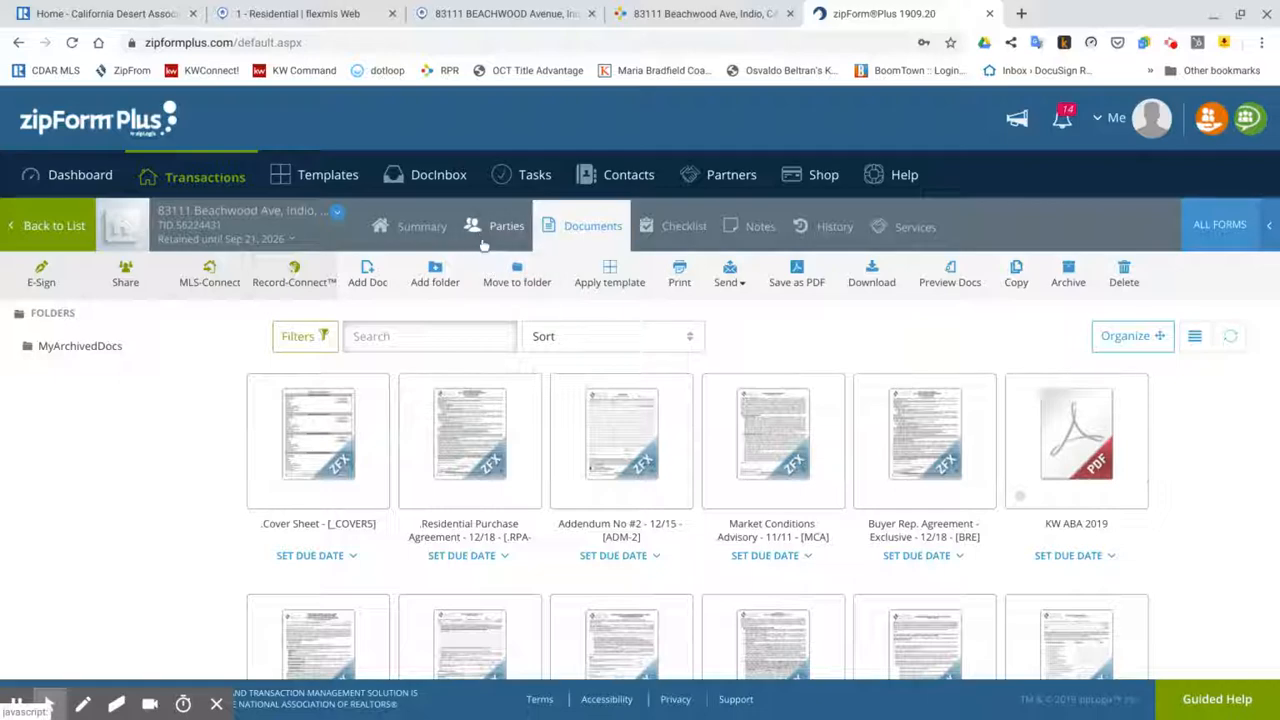
mouse_move(530, 434)
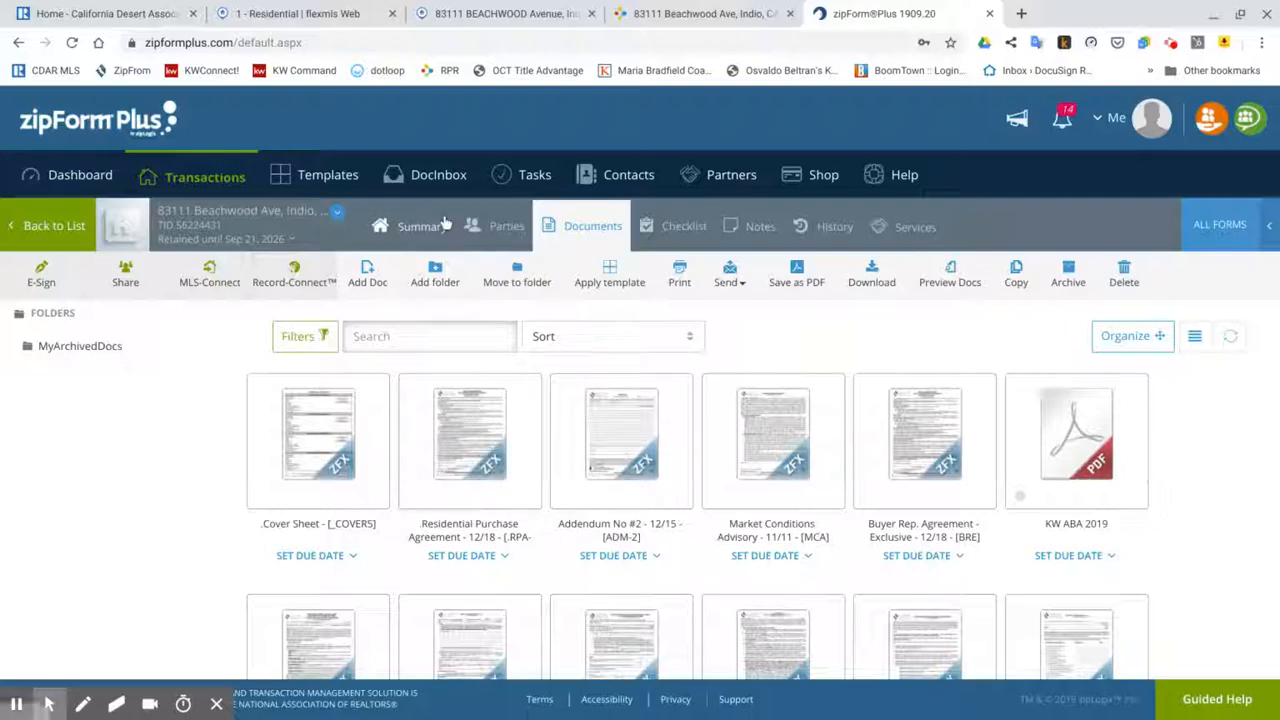
left_click(479, 16)
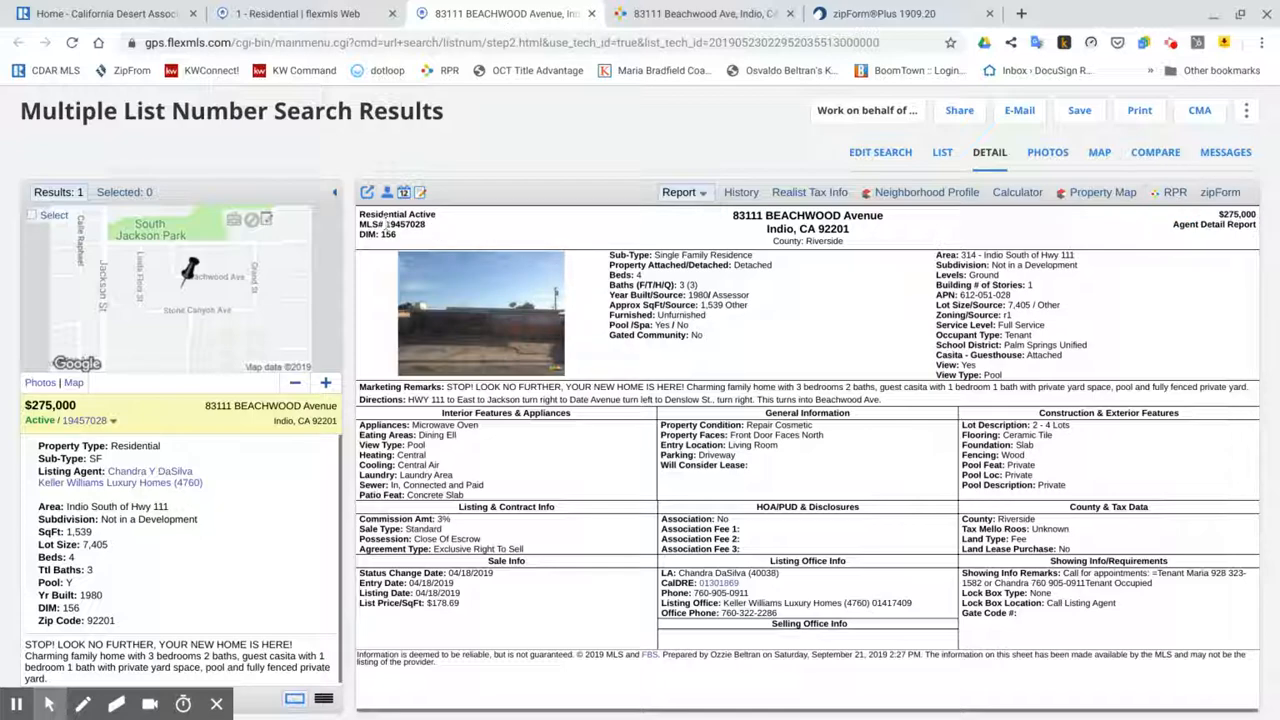
left_click_drag(387, 225, 427, 229)
key("ctrl+c")
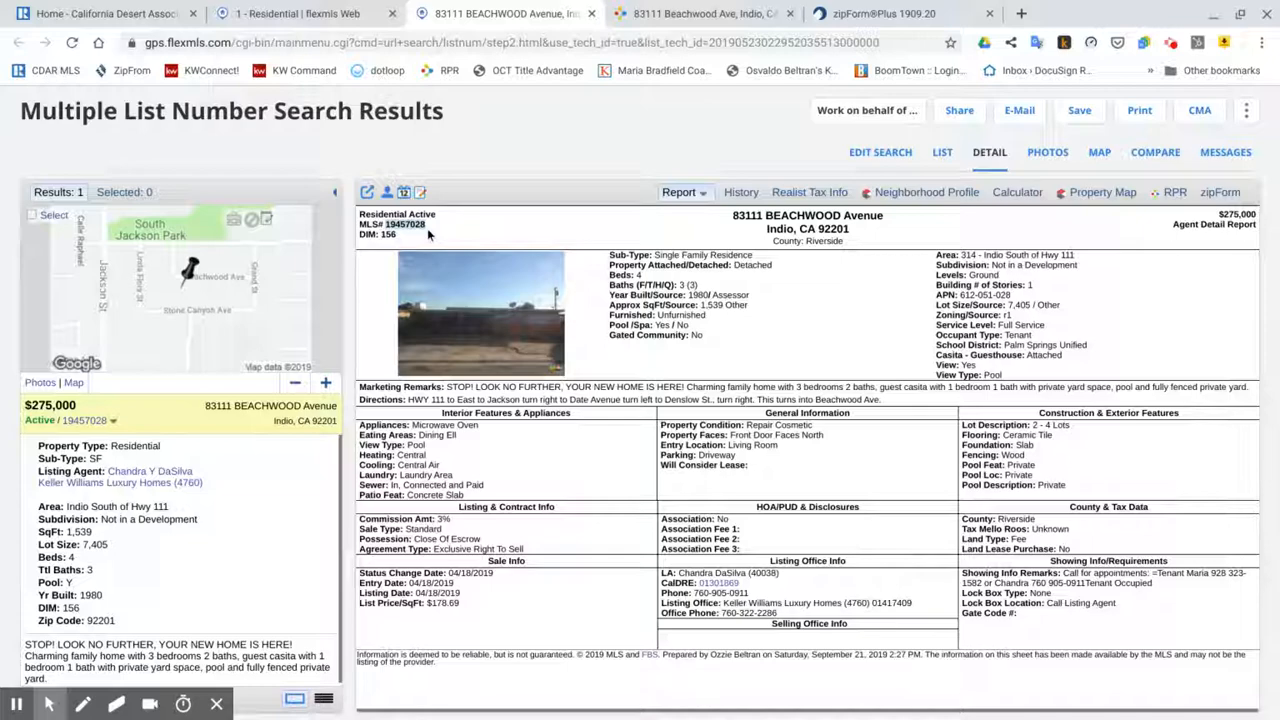
left_click(872, 14)
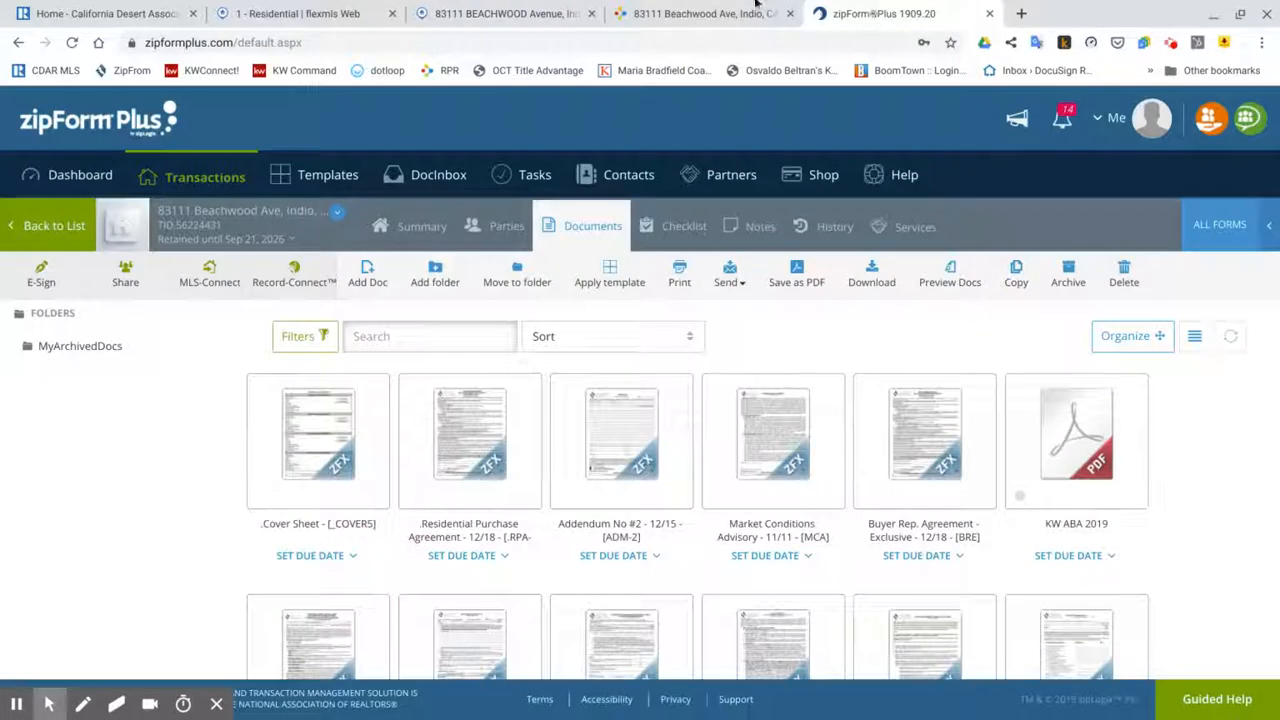
Step: Import Residential MLS listing 19457028 with its photo, replacing the transaction's existing data
left_click(212, 280)
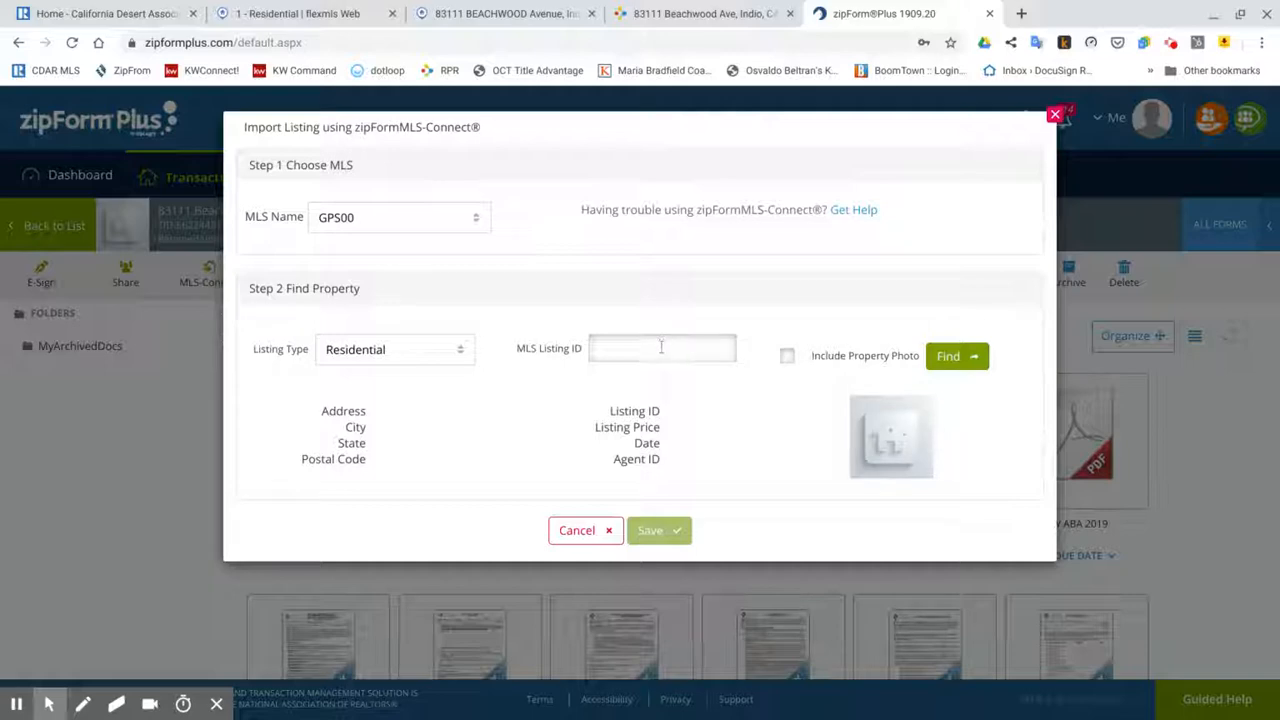
left_click(660, 347)
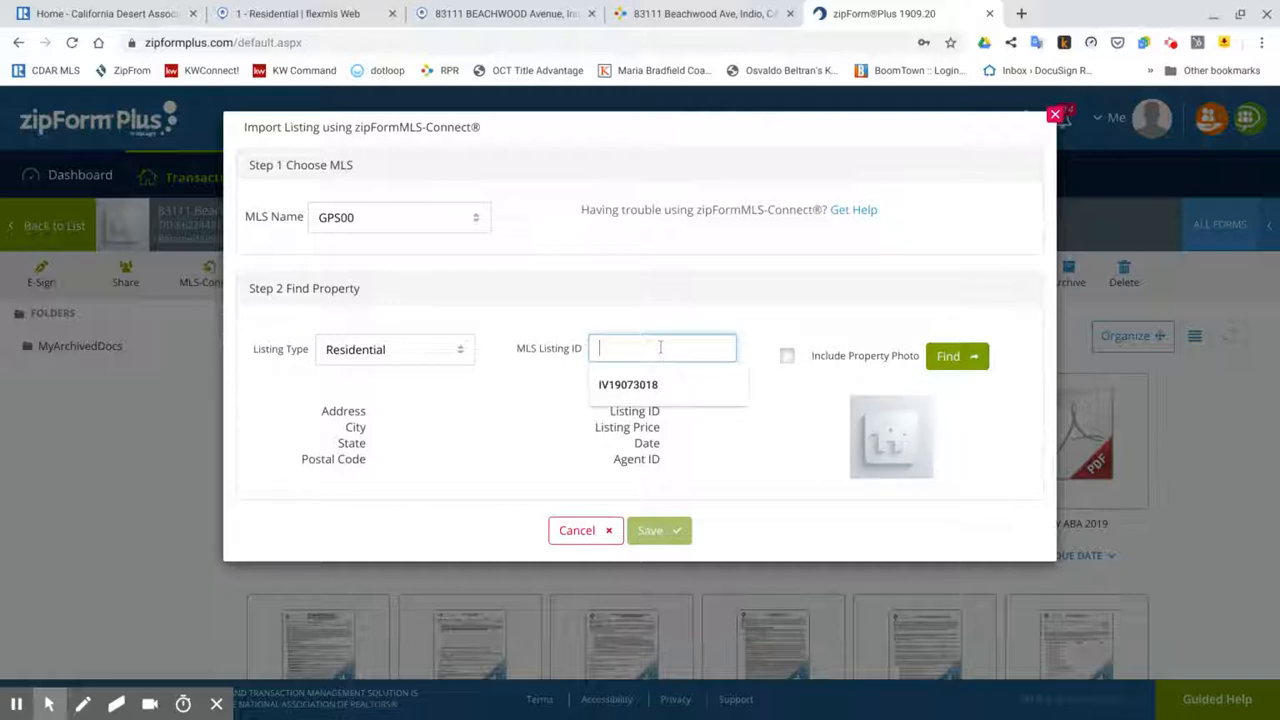
key("ctrl+v")
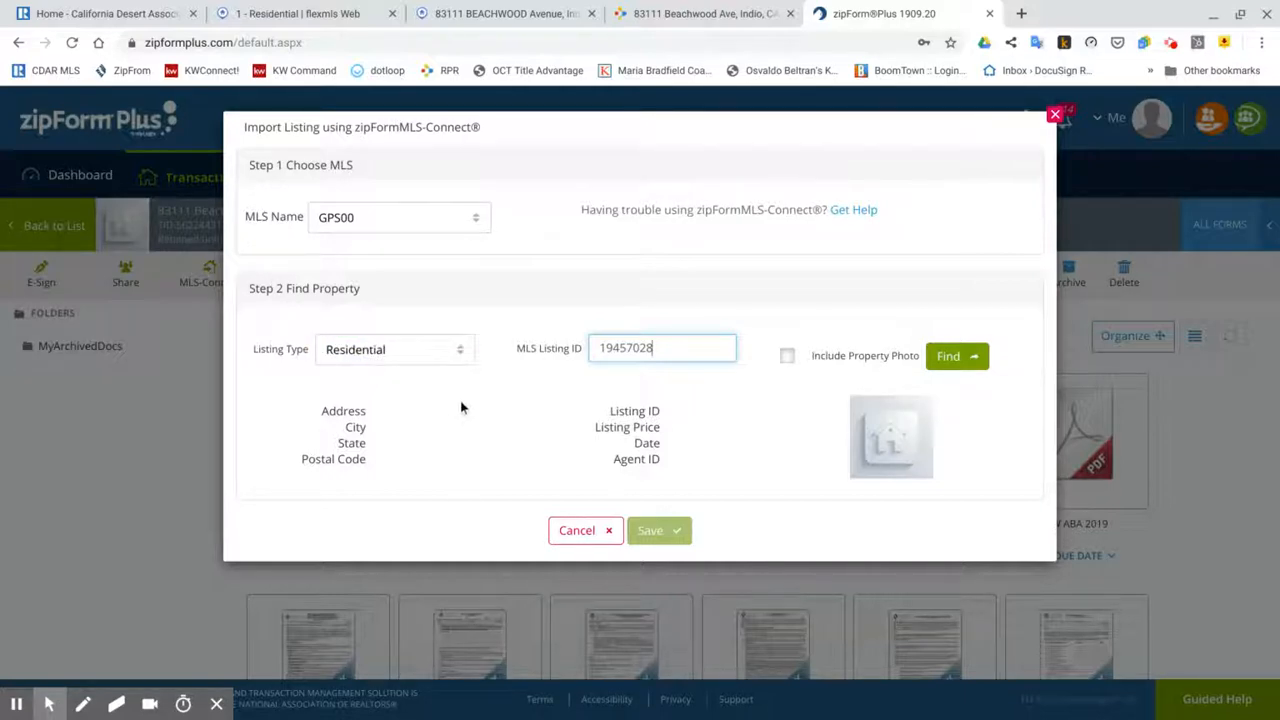
left_click(463, 362)
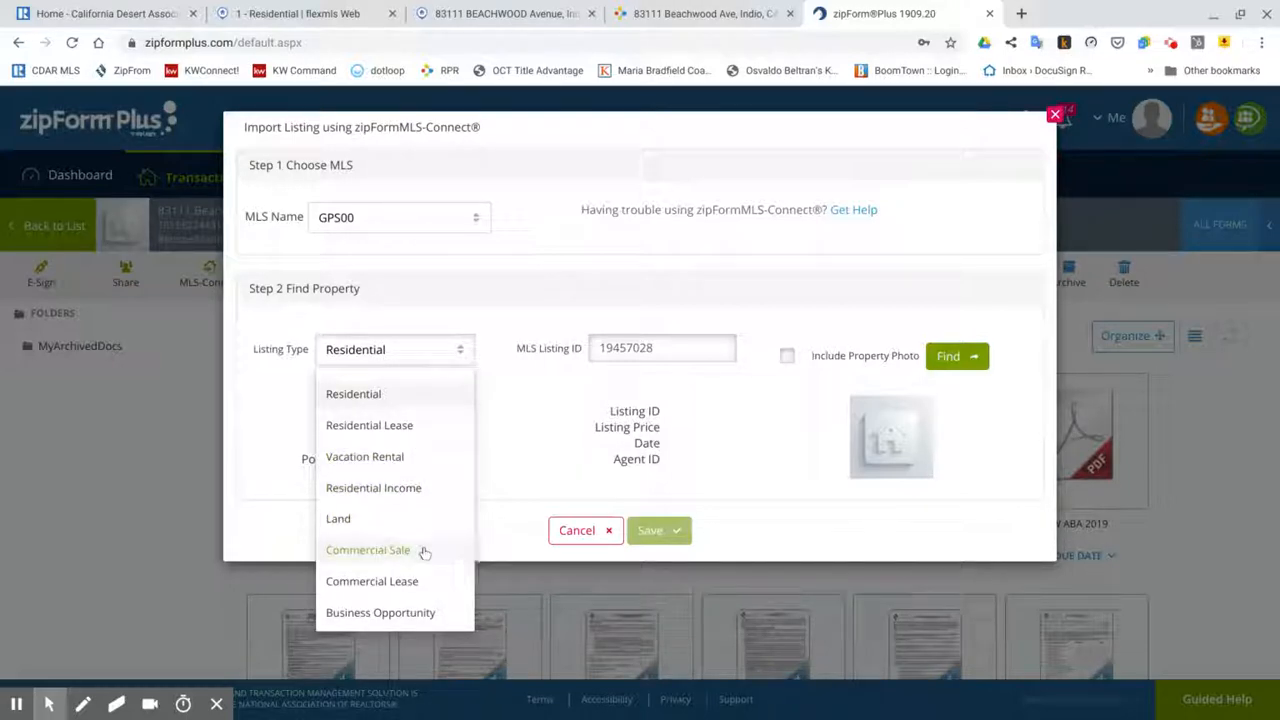
left_click(466, 392)
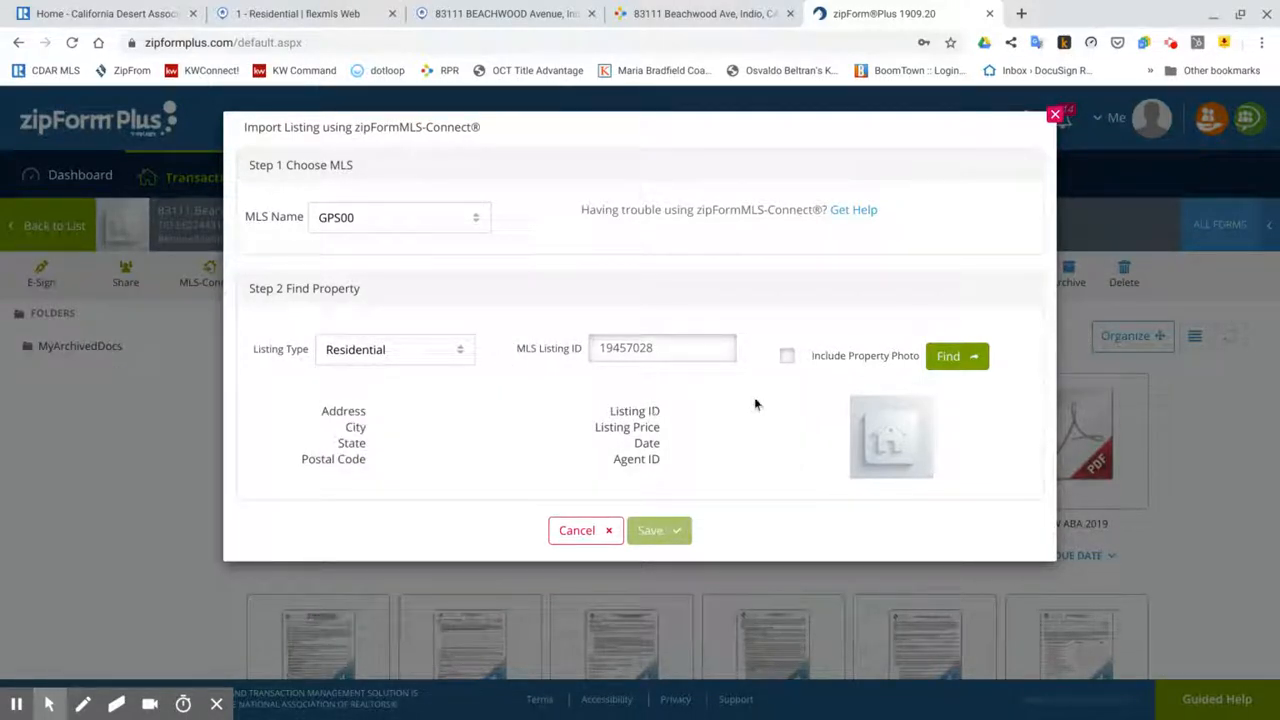
left_click(787, 356)
left_click(955, 356)
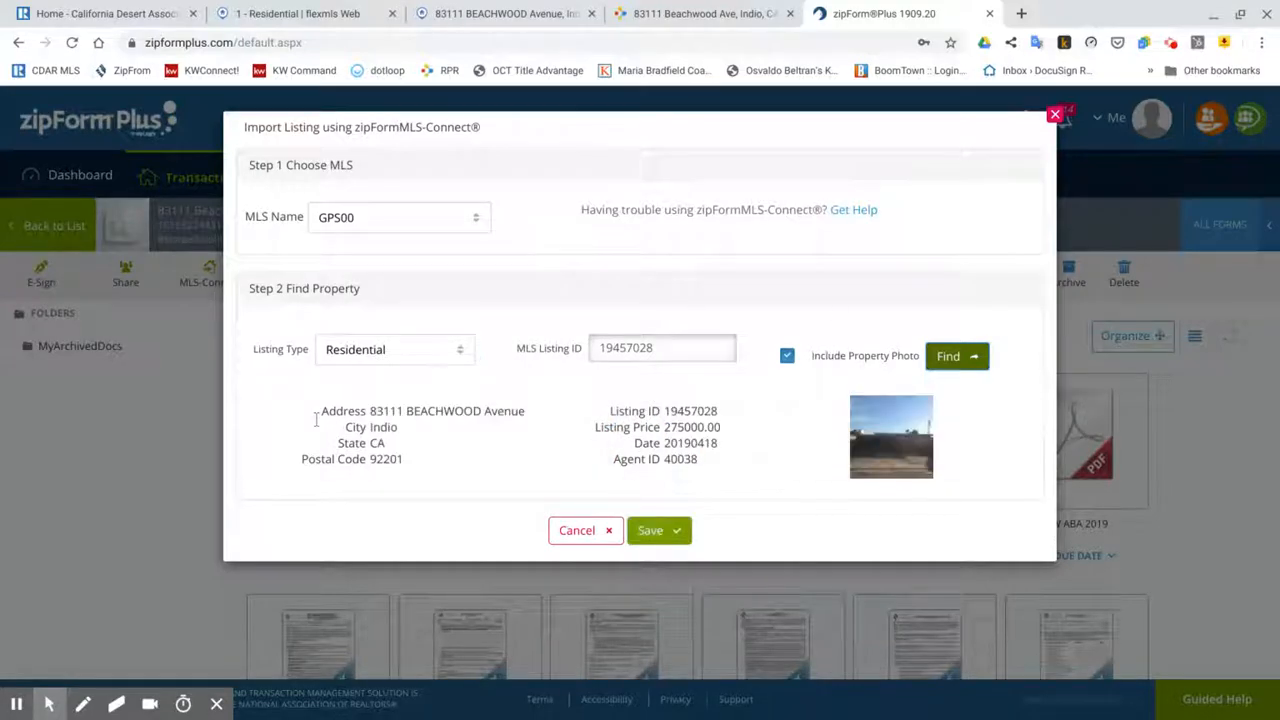
left_click(668, 530)
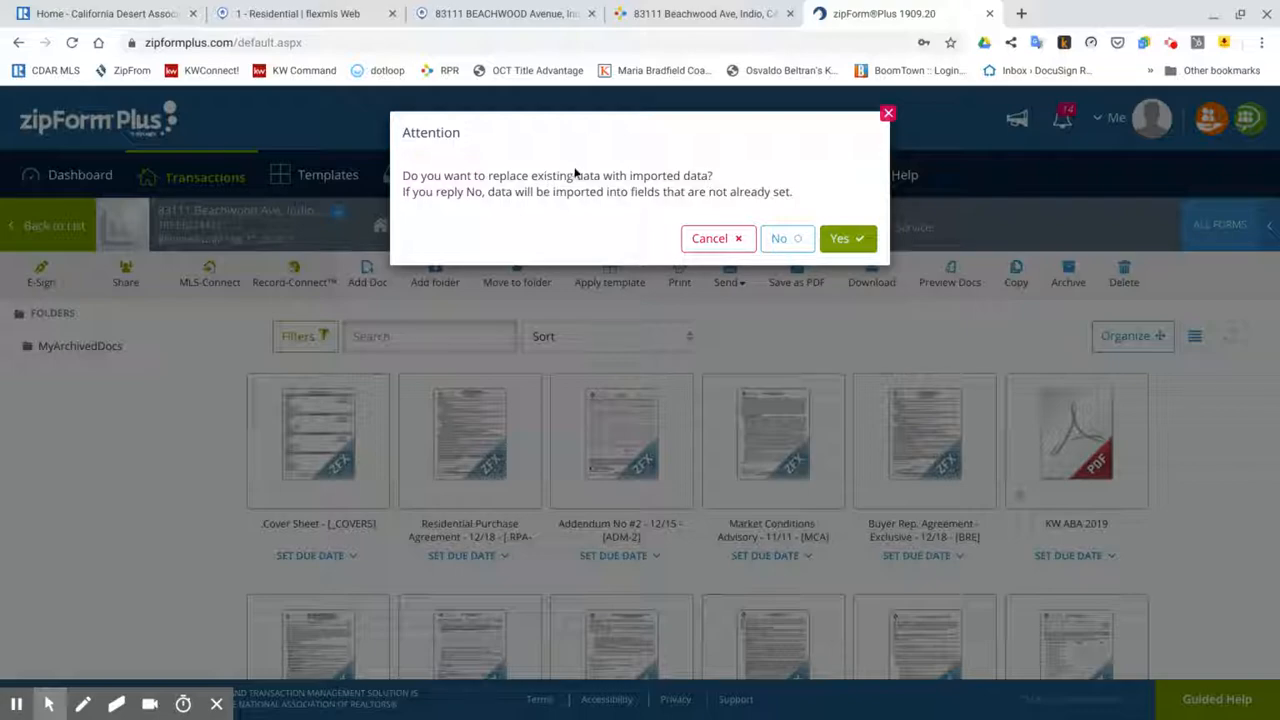
left_click(848, 238)
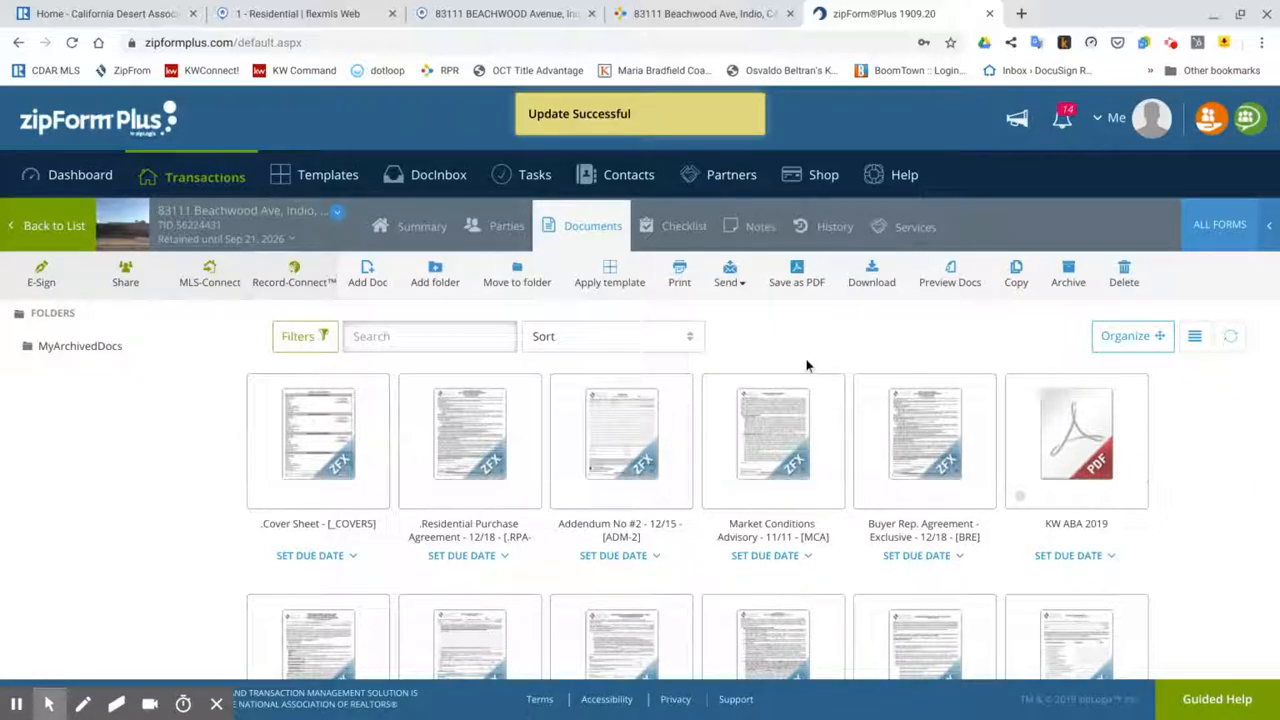
Step: Add Buyer One on the Parties tab with a placeholder first name and test e-mail address
left_click(498, 228)
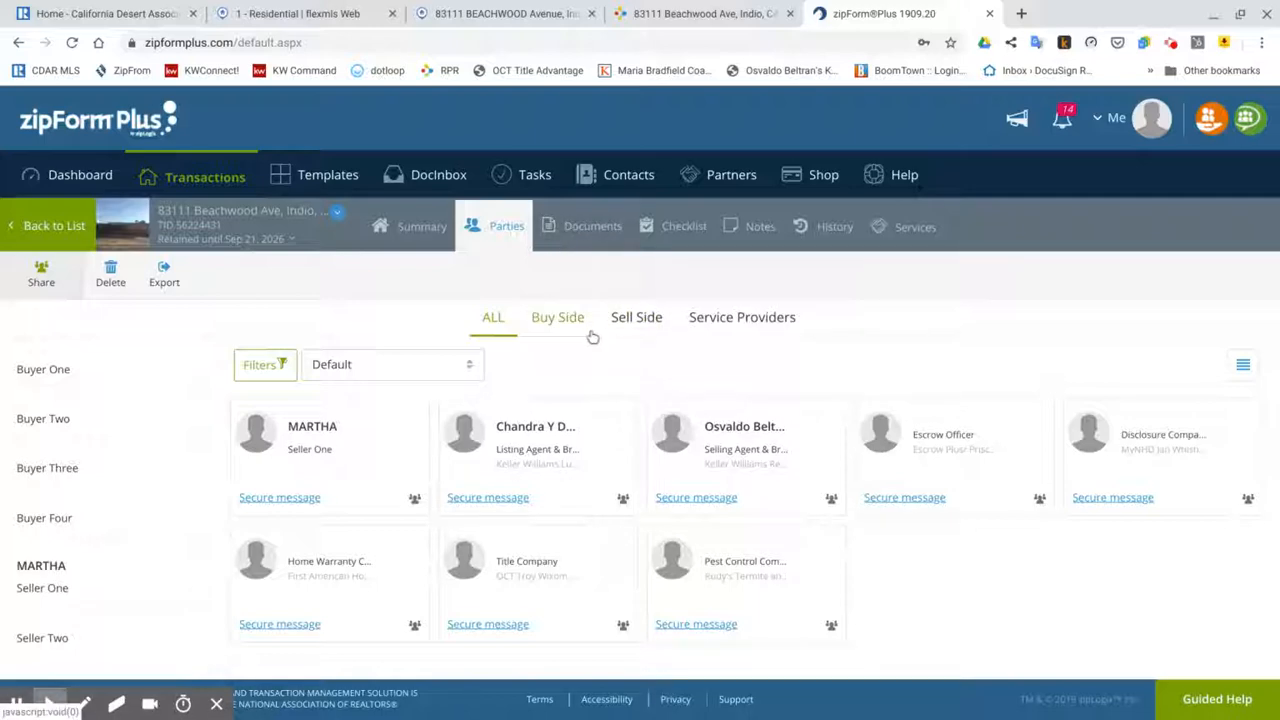
left_click(56, 370)
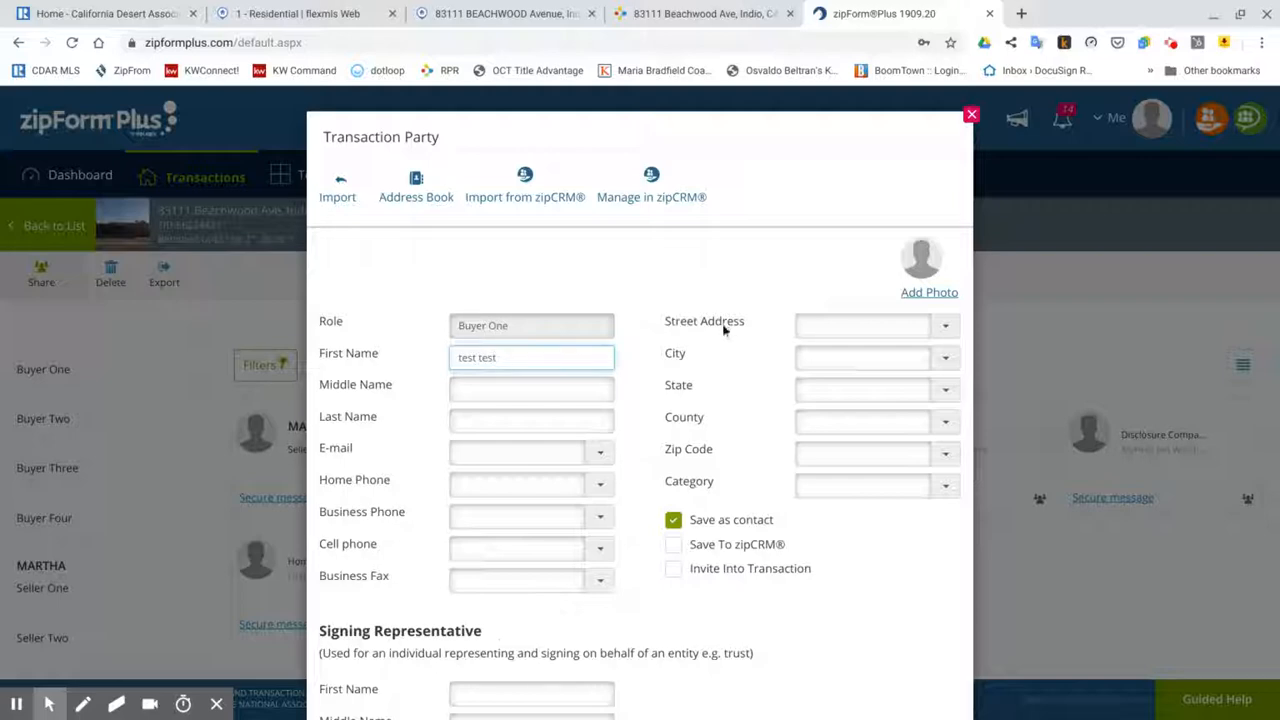
left_click(526, 452)
type("tes")
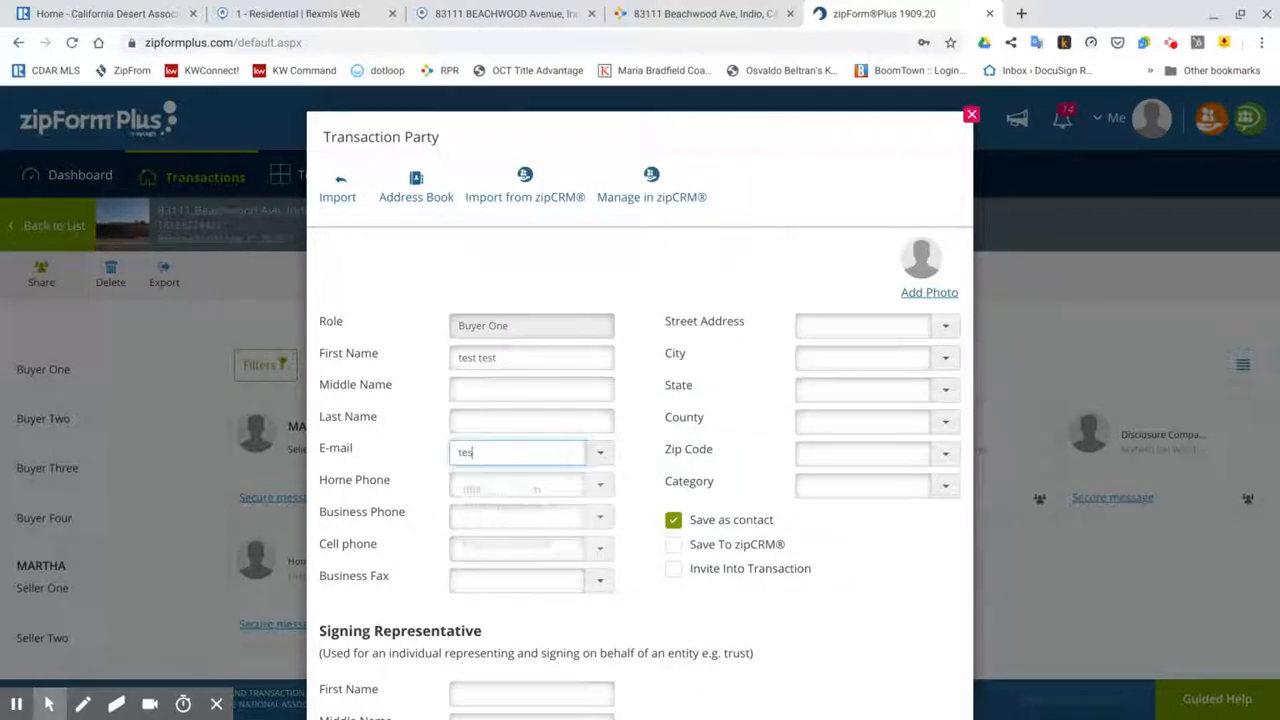
type("t@gmail.com")
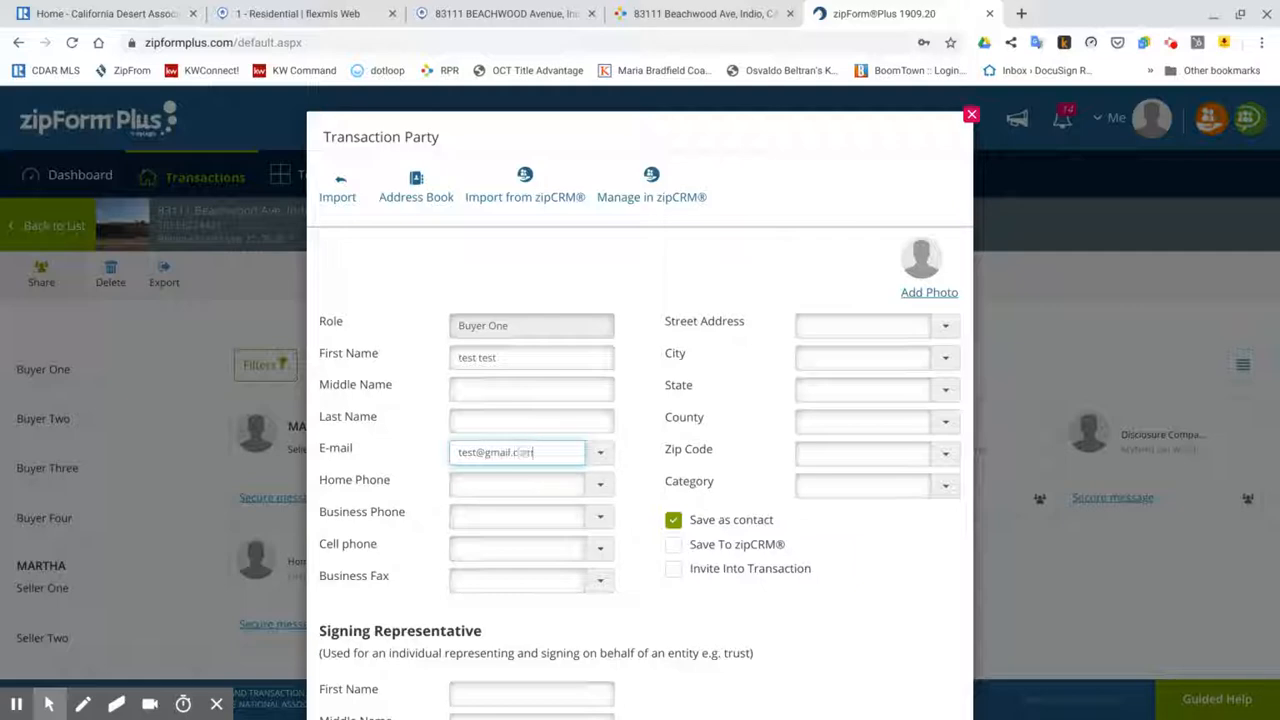
left_click(500, 544)
left_click(644, 616)
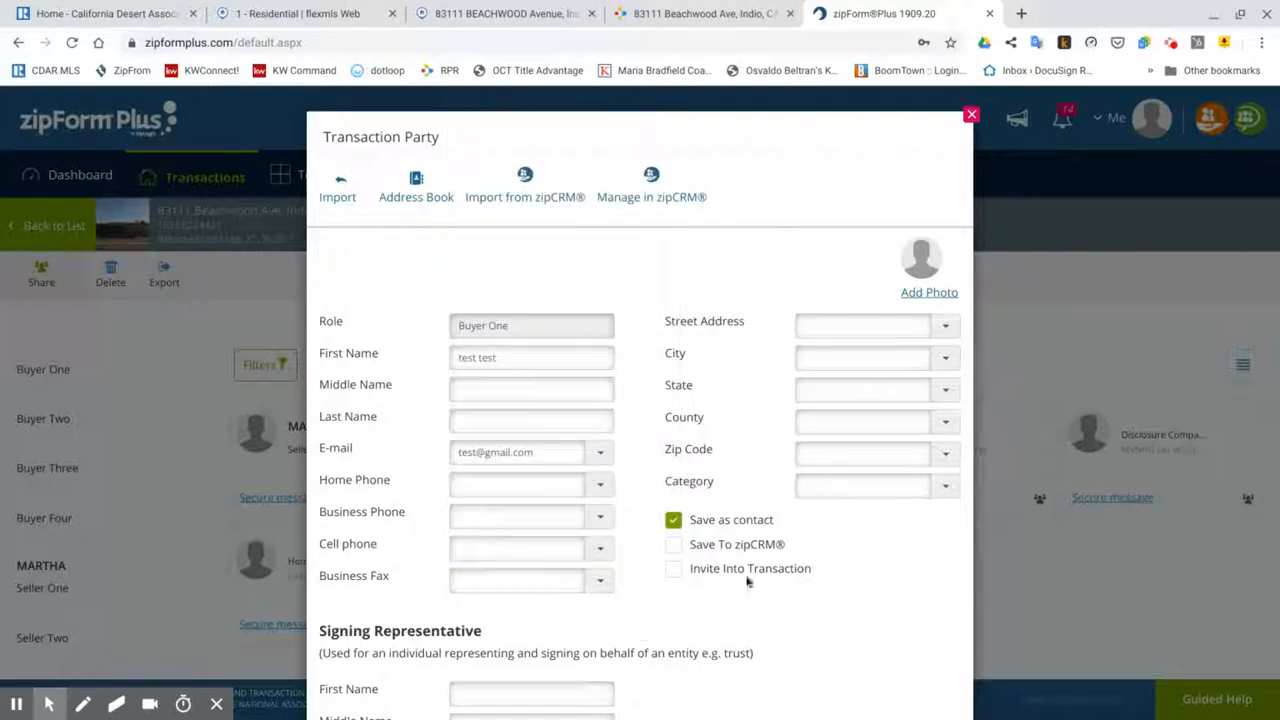
scroll(745, 574, "down", 3)
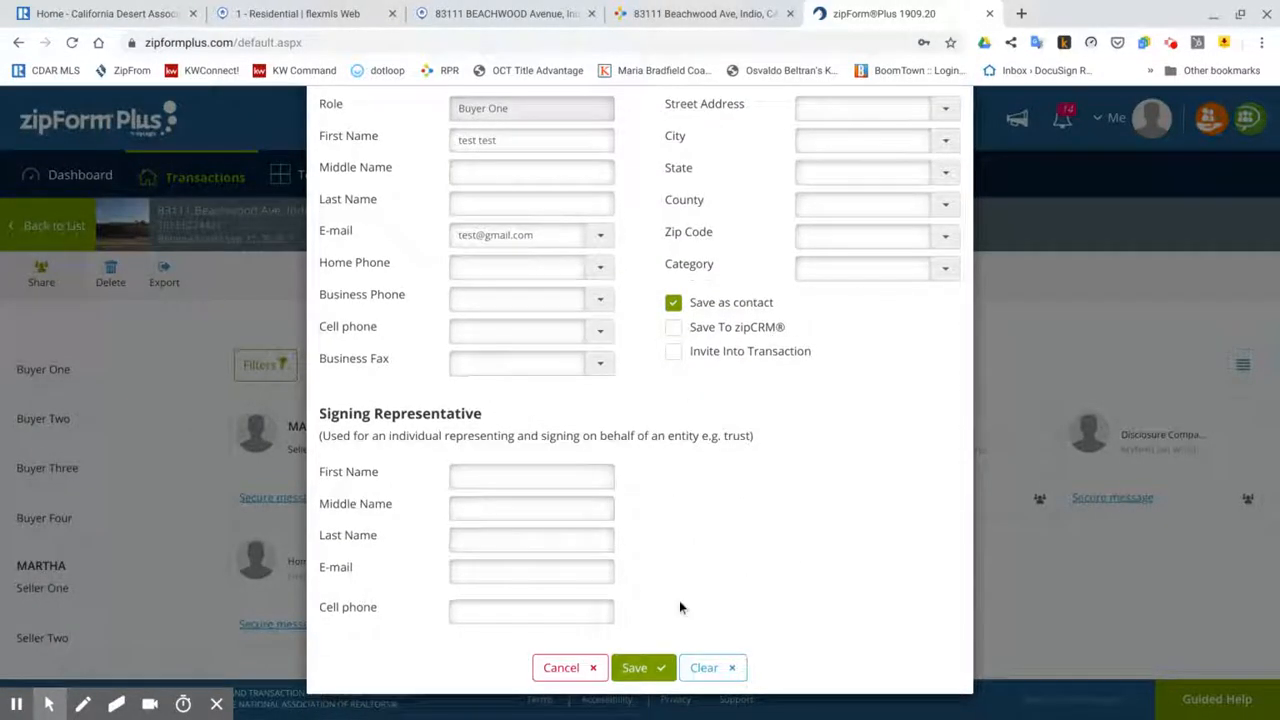
left_click(640, 668)
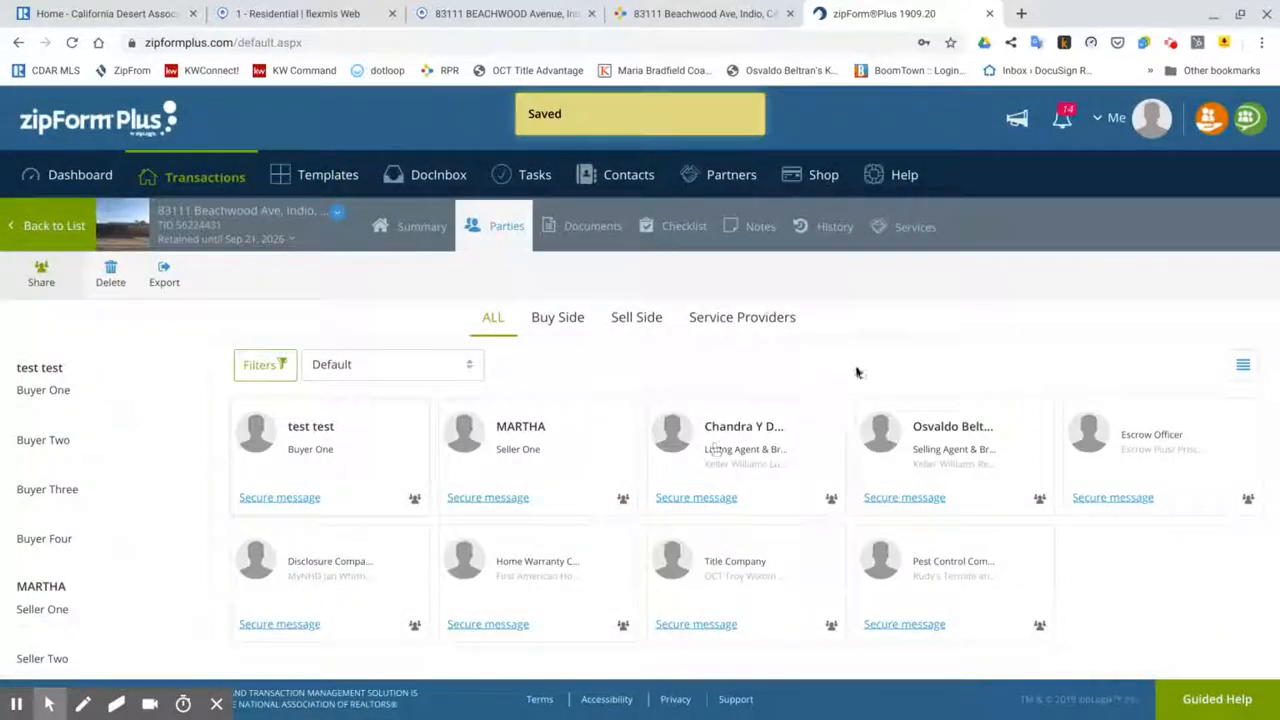
Step: Open the Residential Purchase Agreement card and scroll through the package to the RPA form
left_click(592, 226)
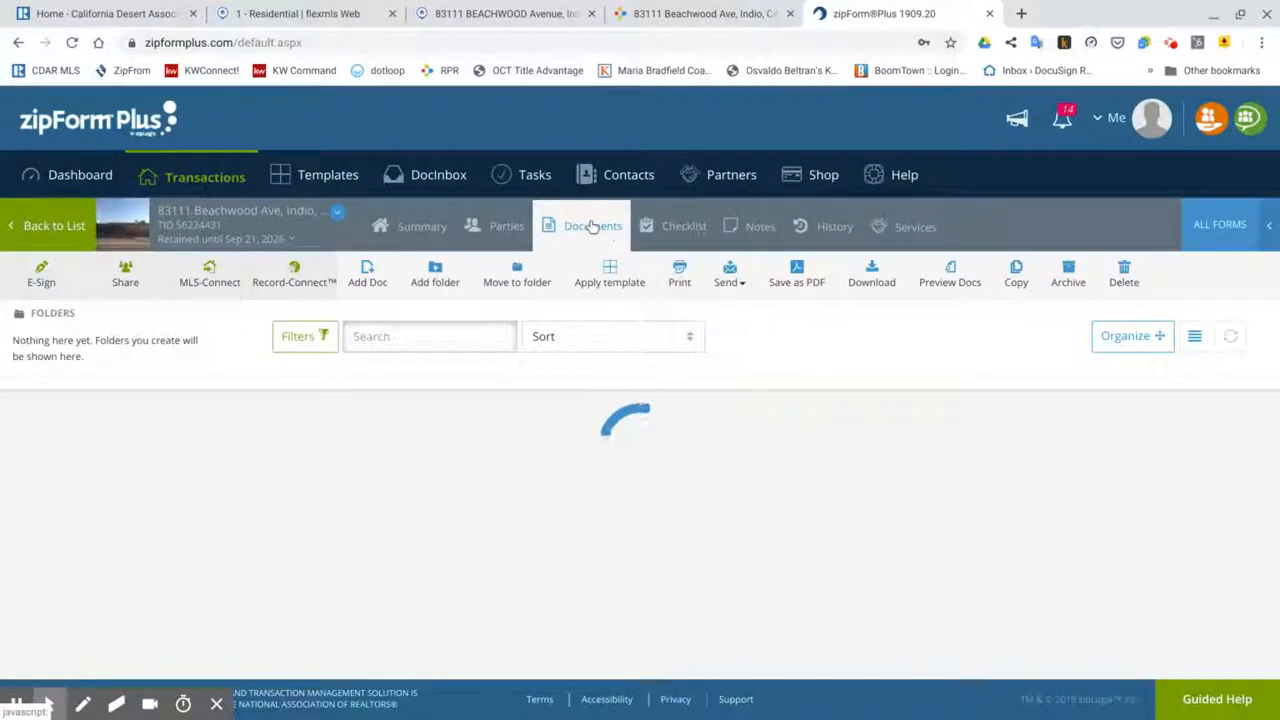
left_click(470, 462)
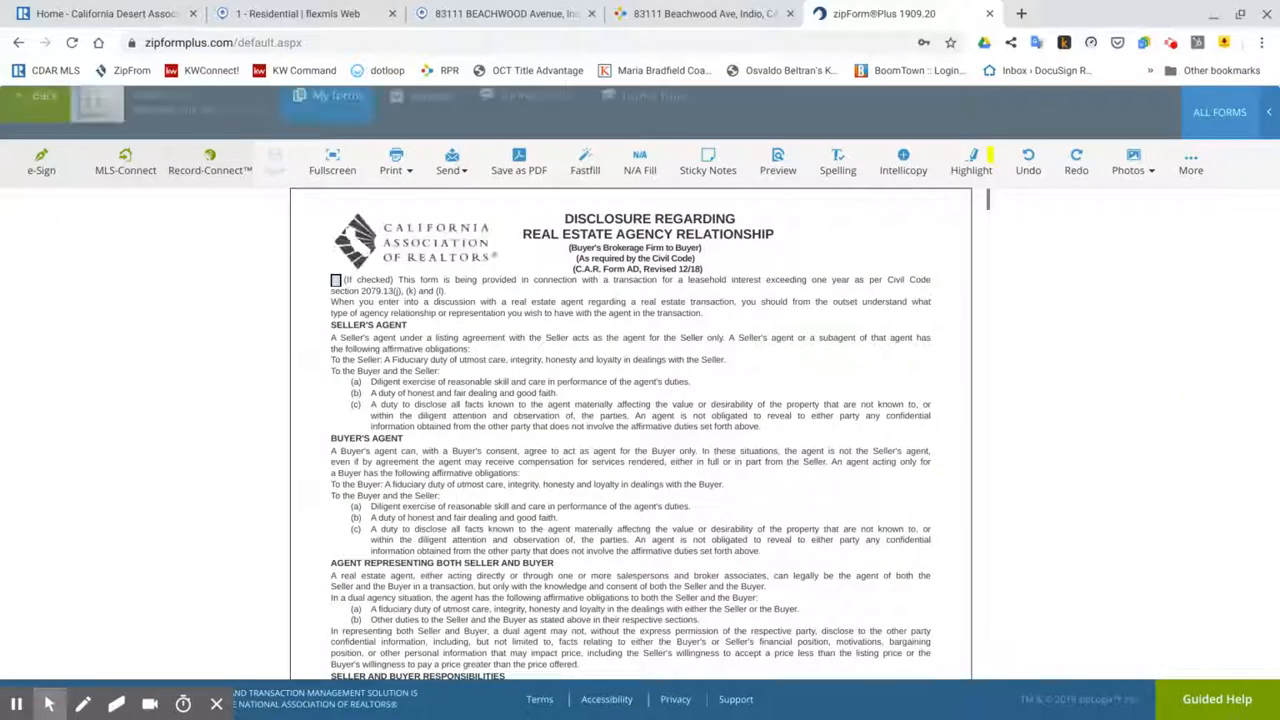
scroll(720, 425, "down", 5)
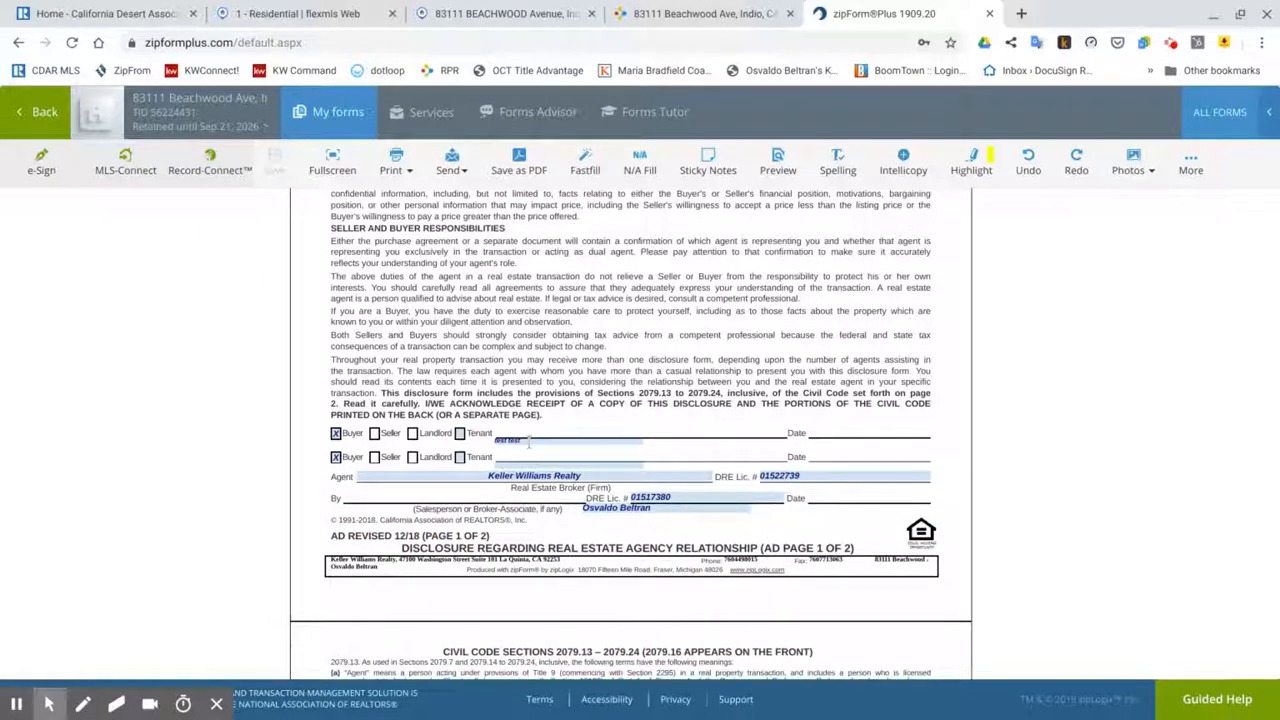
scroll(648, 640, "down", 15)
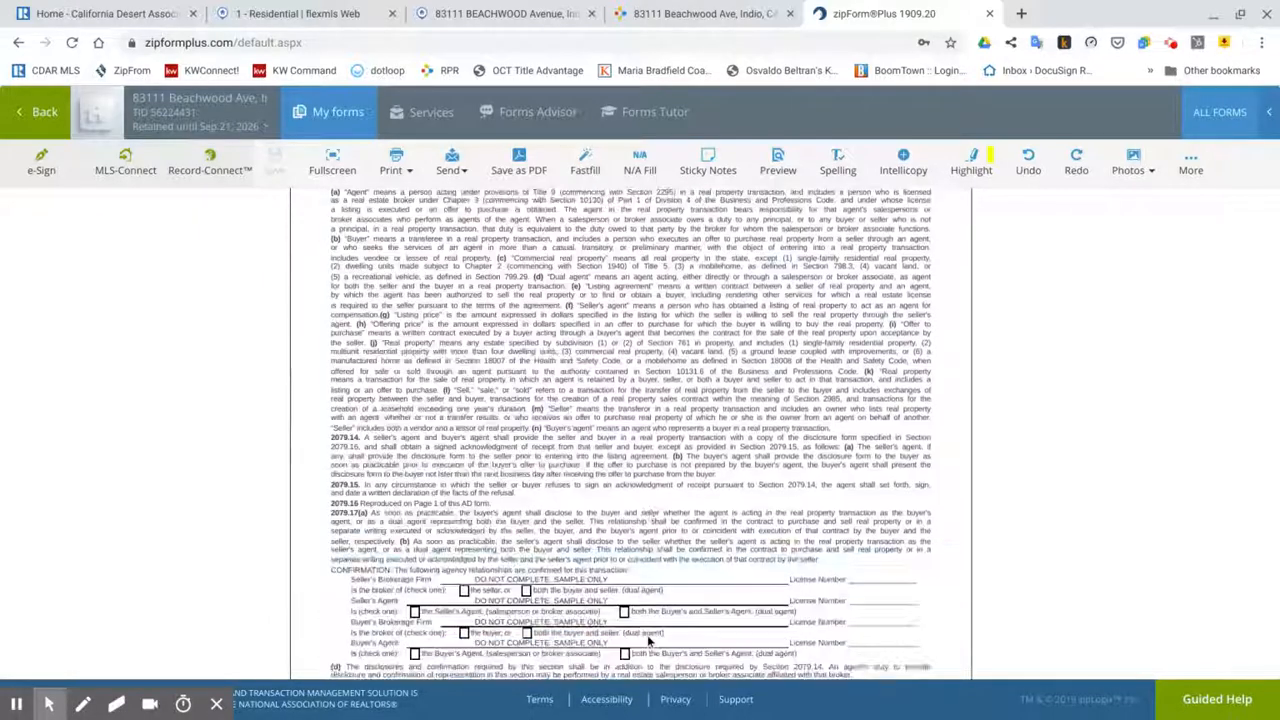
scroll(643, 497, "down", 5)
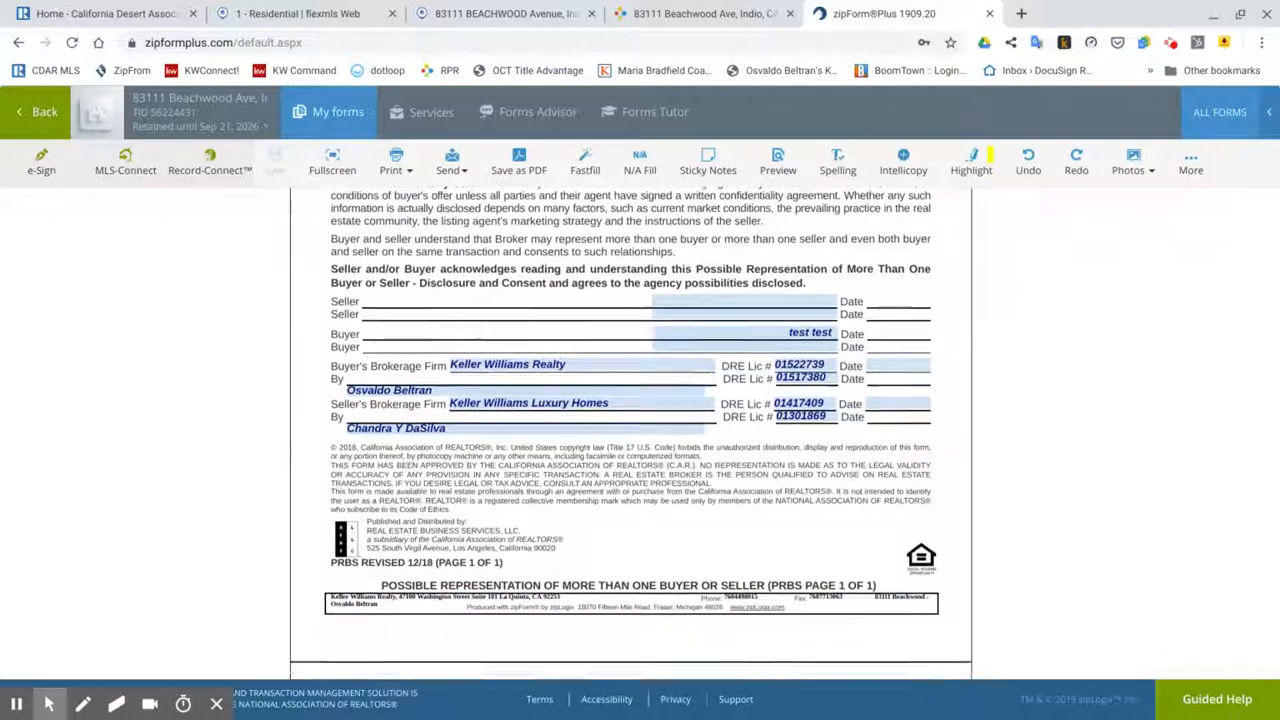
scroll(642, 499, "up", 5)
scroll(642, 499, "down", 2)
scroll(643, 497, "down", 5)
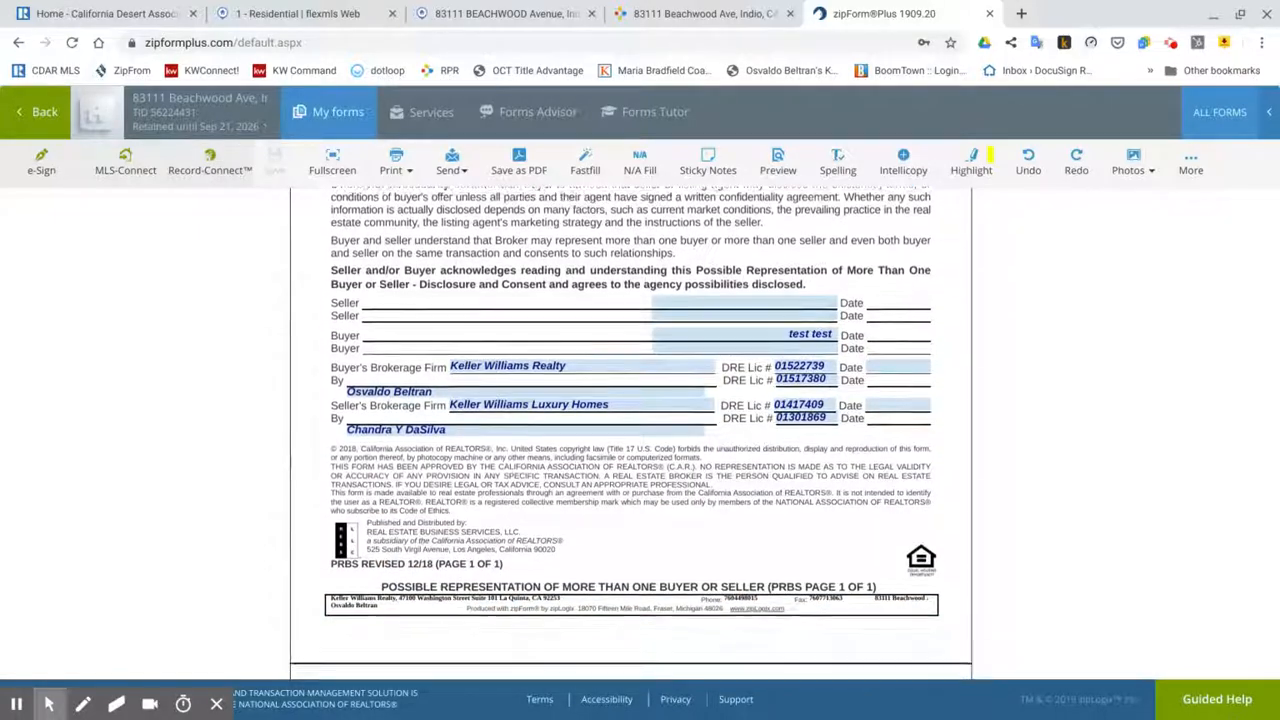
scroll(643, 497, "down", 10)
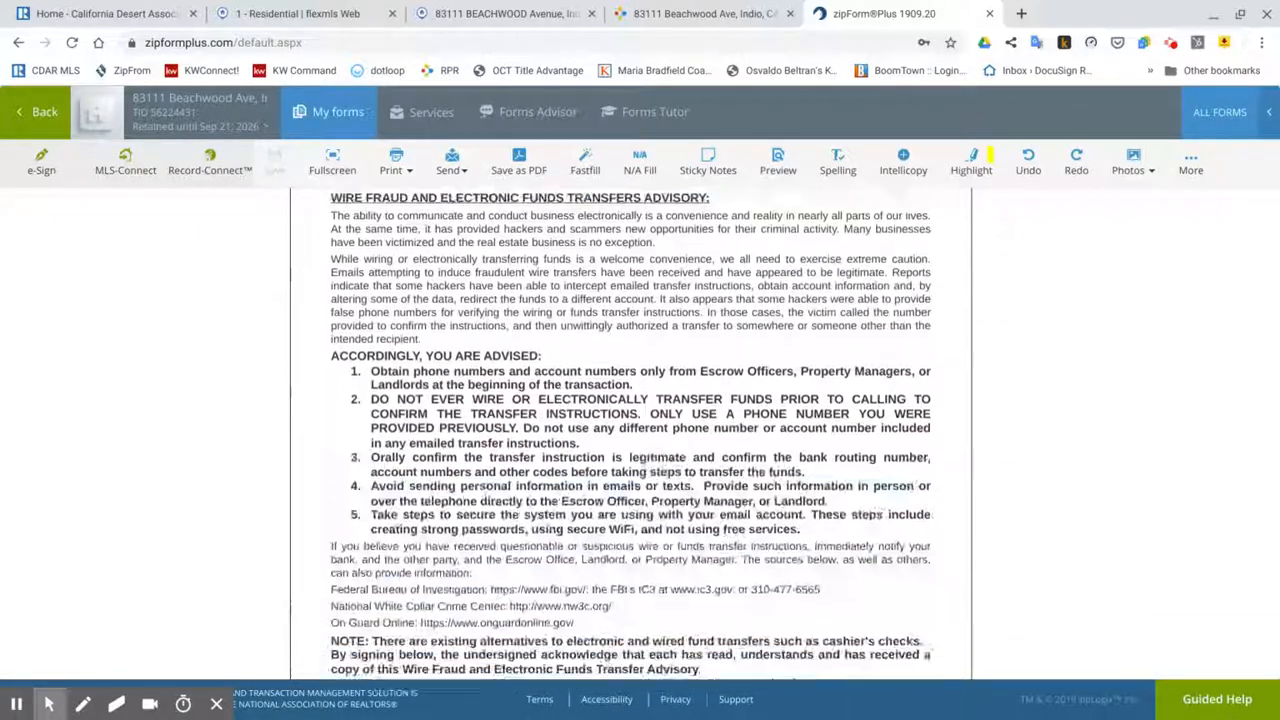
scroll(497, 353, "down", 1)
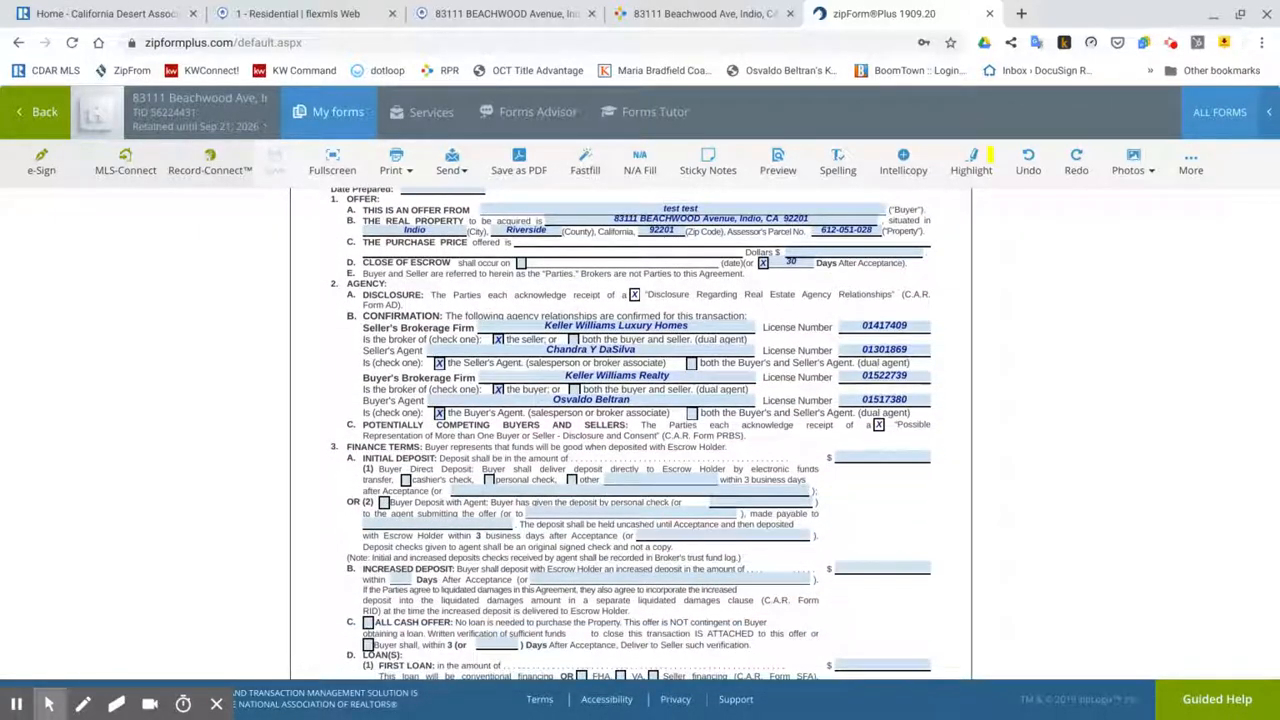
scroll(497, 353, "up", 1)
Step: Set Date Prepared to September 21, 2019, checking the listing price in RPR and Flexmls
left_click(450, 263)
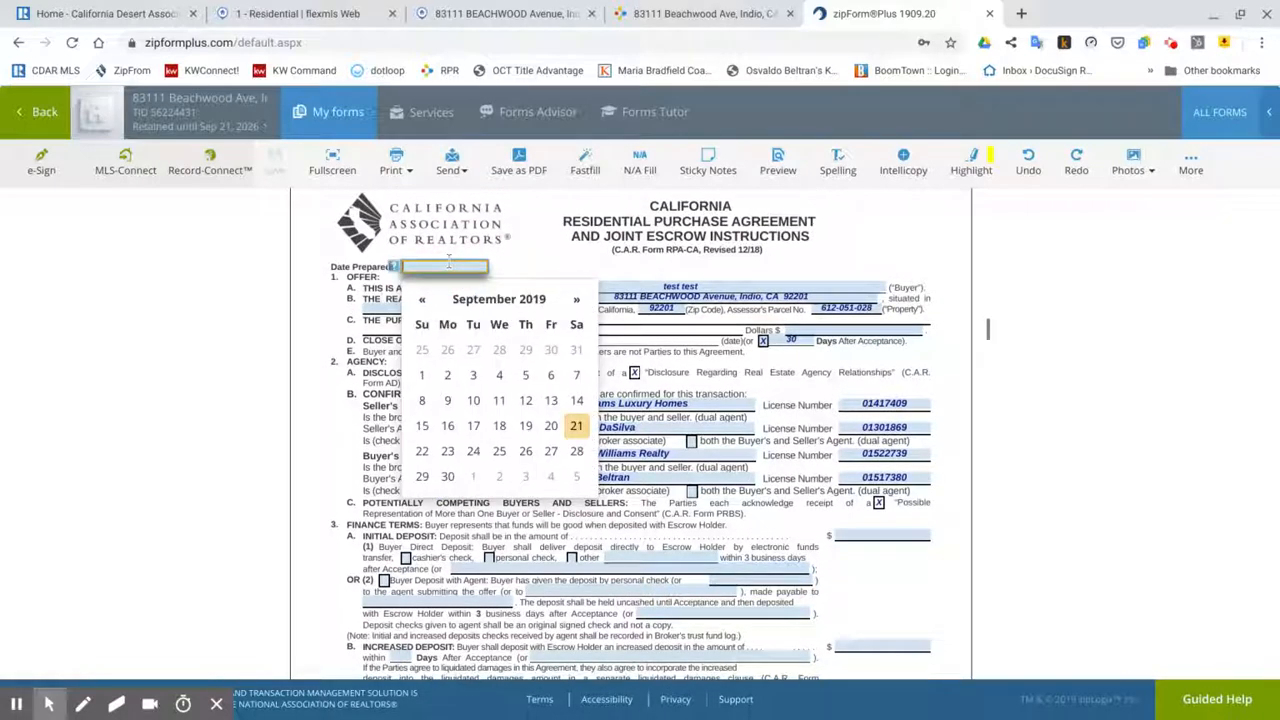
left_click(574, 427)
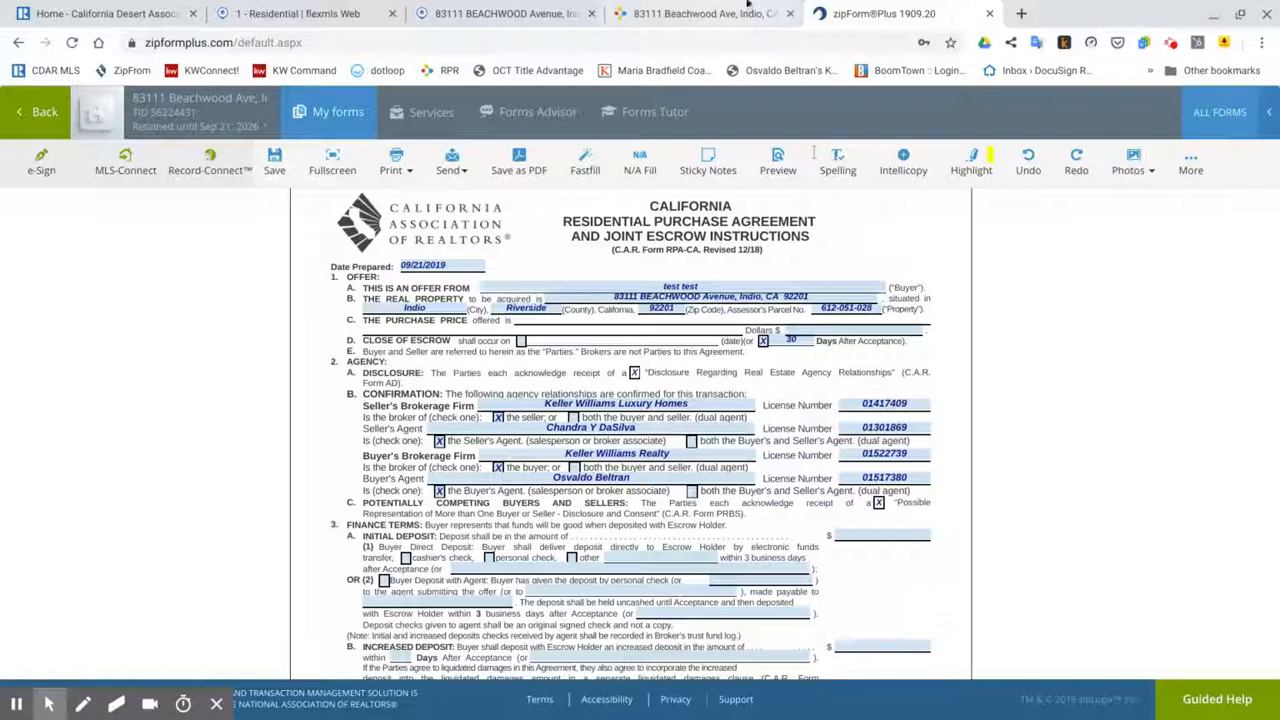
left_click(690, 13)
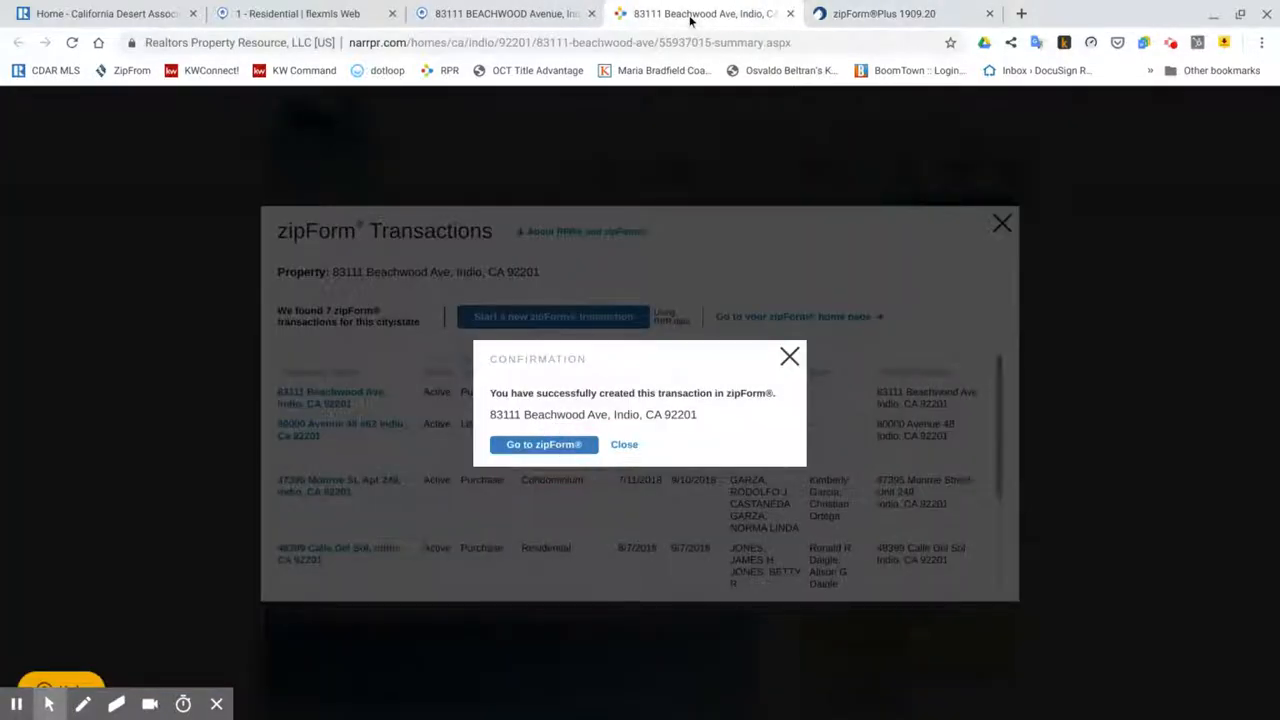
left_click(527, 14)
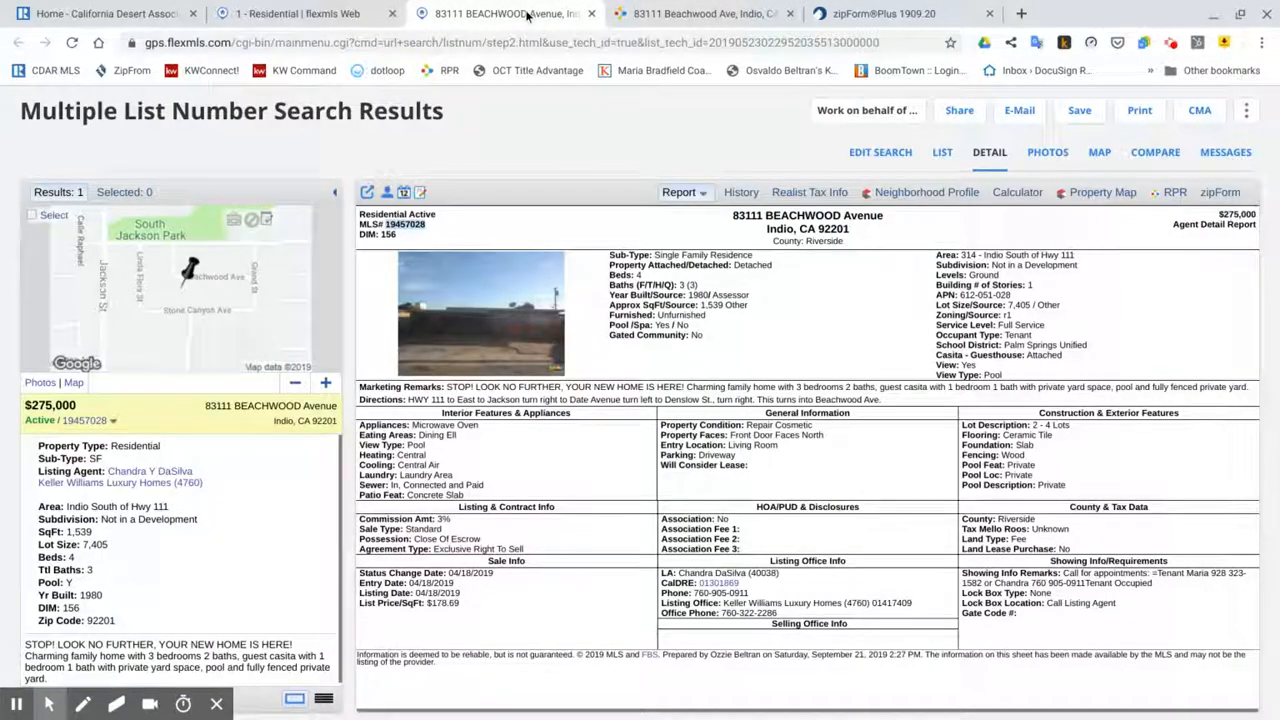
left_click(852, 14)
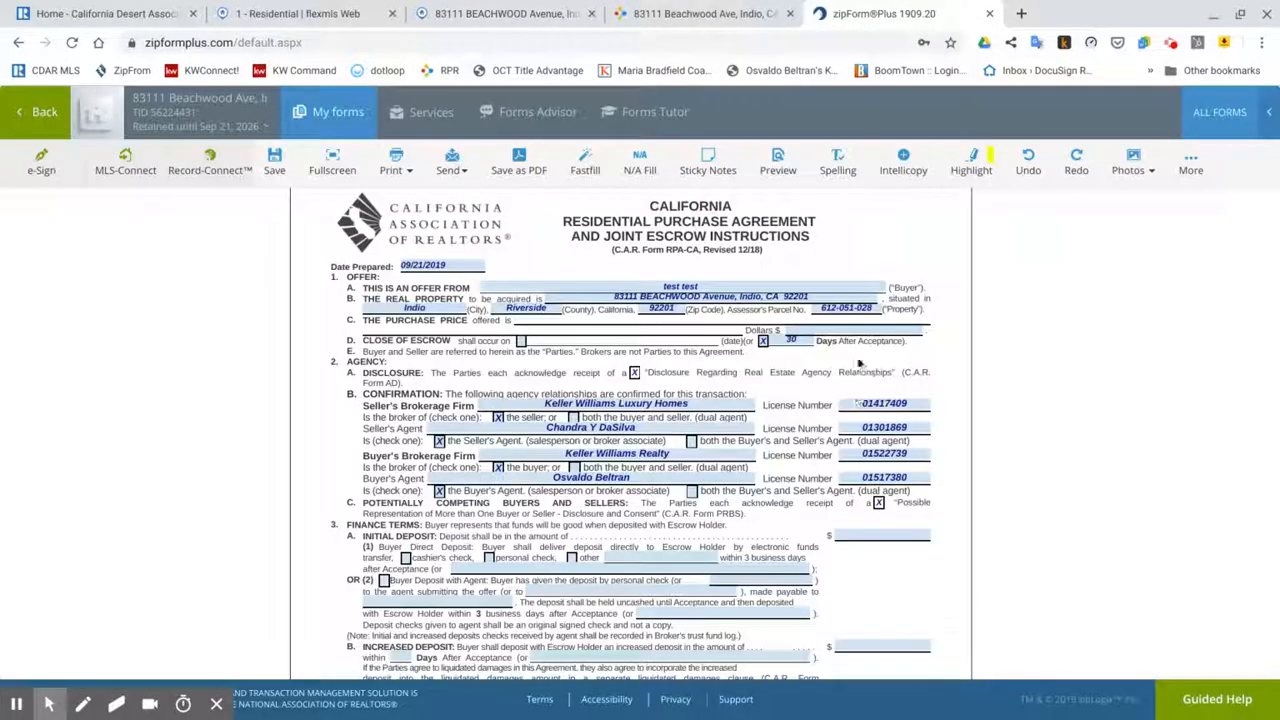
Step: Enter a 270,000.00 purchase price and close escrow 35 days after acceptance
left_click(841, 331)
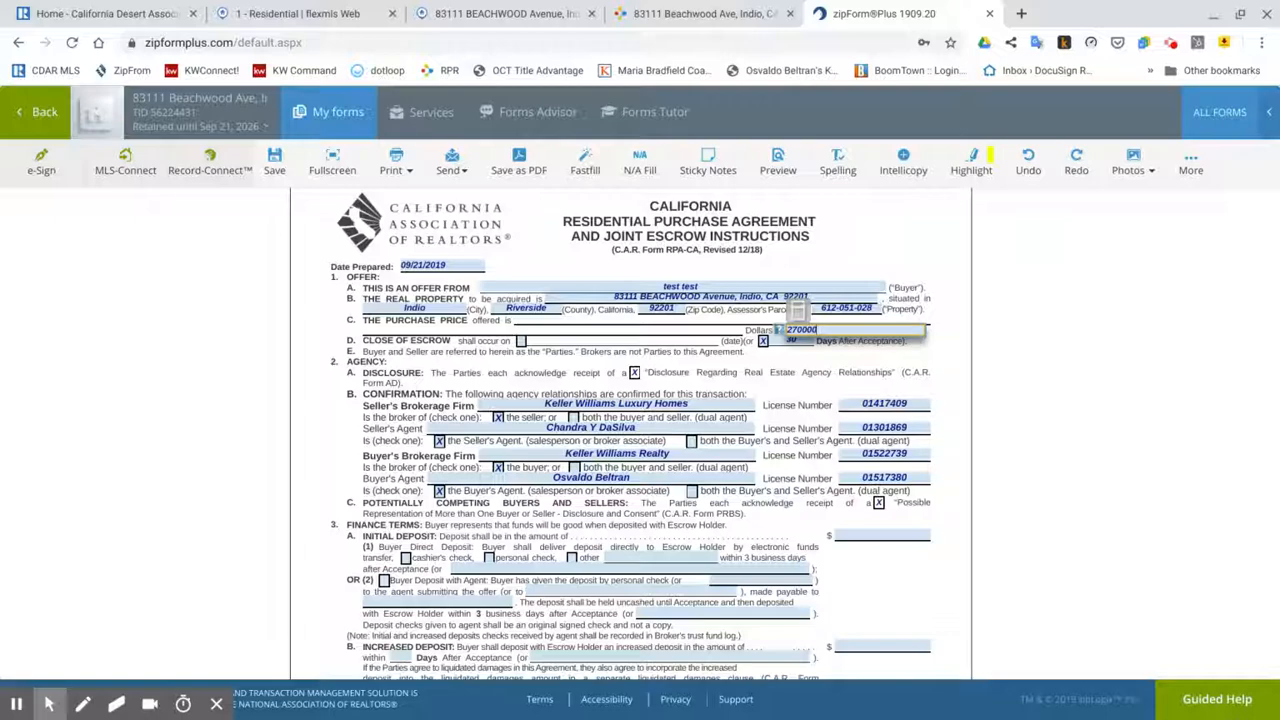
left_click(877, 371)
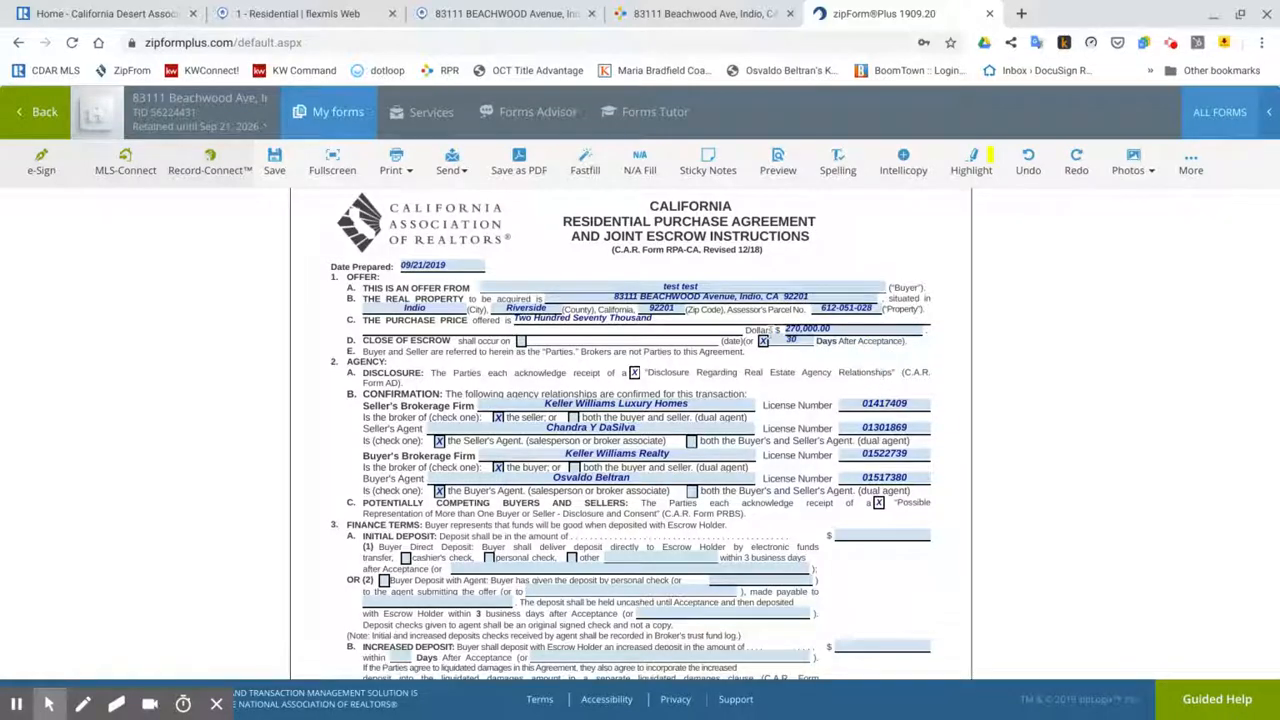
left_click(806, 342)
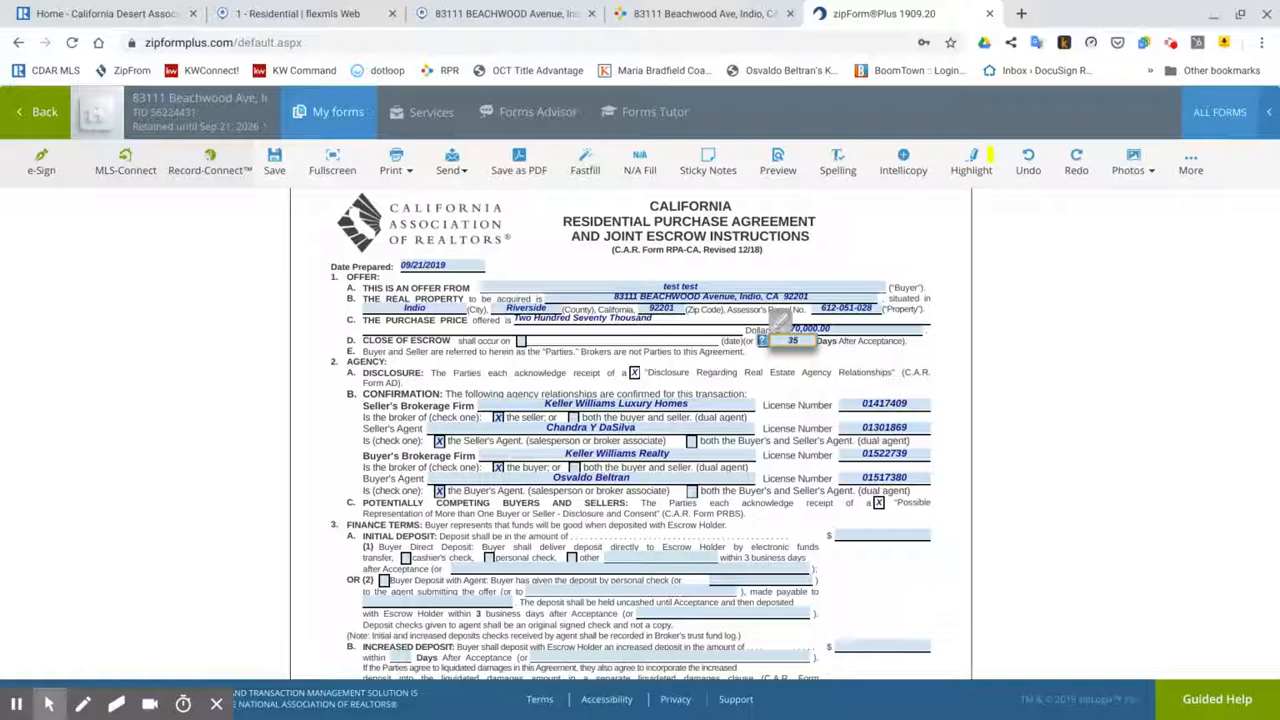
left_click(827, 372)
Step: Enter the $1,000.00 initial deposit and the $250,000.00 first loan amount
scroll(798, 425, "down", 1)
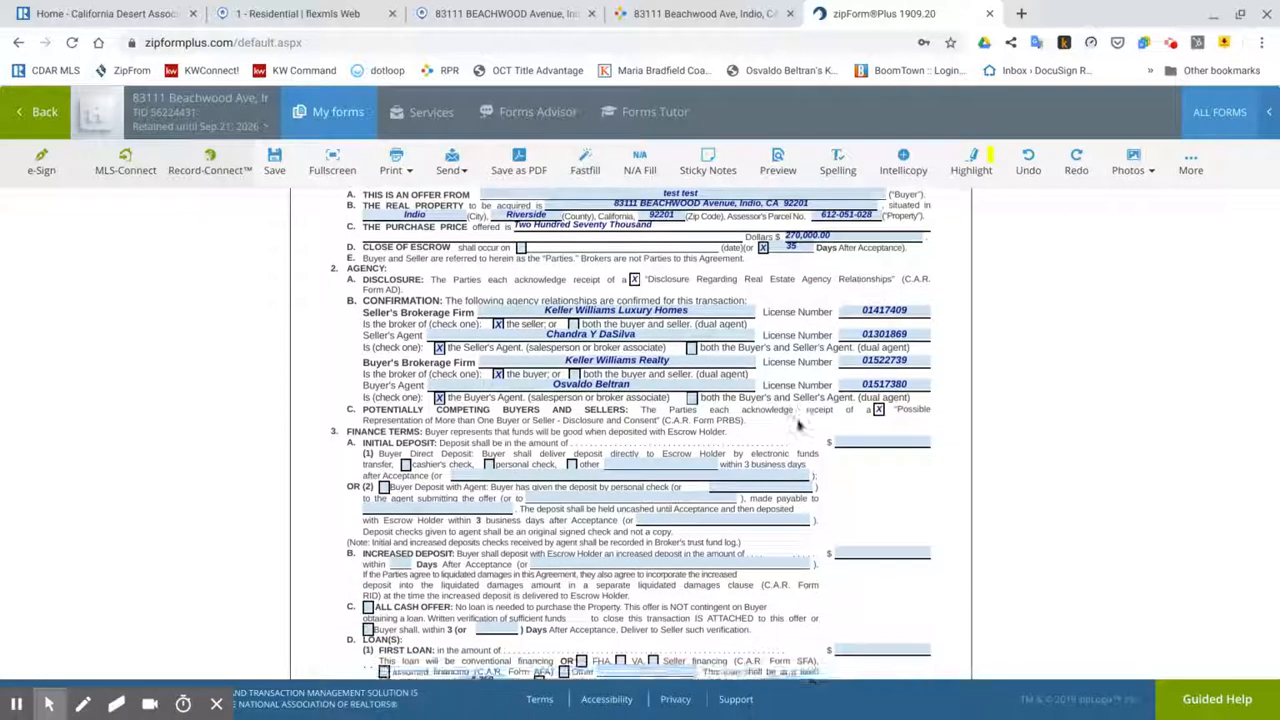
left_click(850, 438)
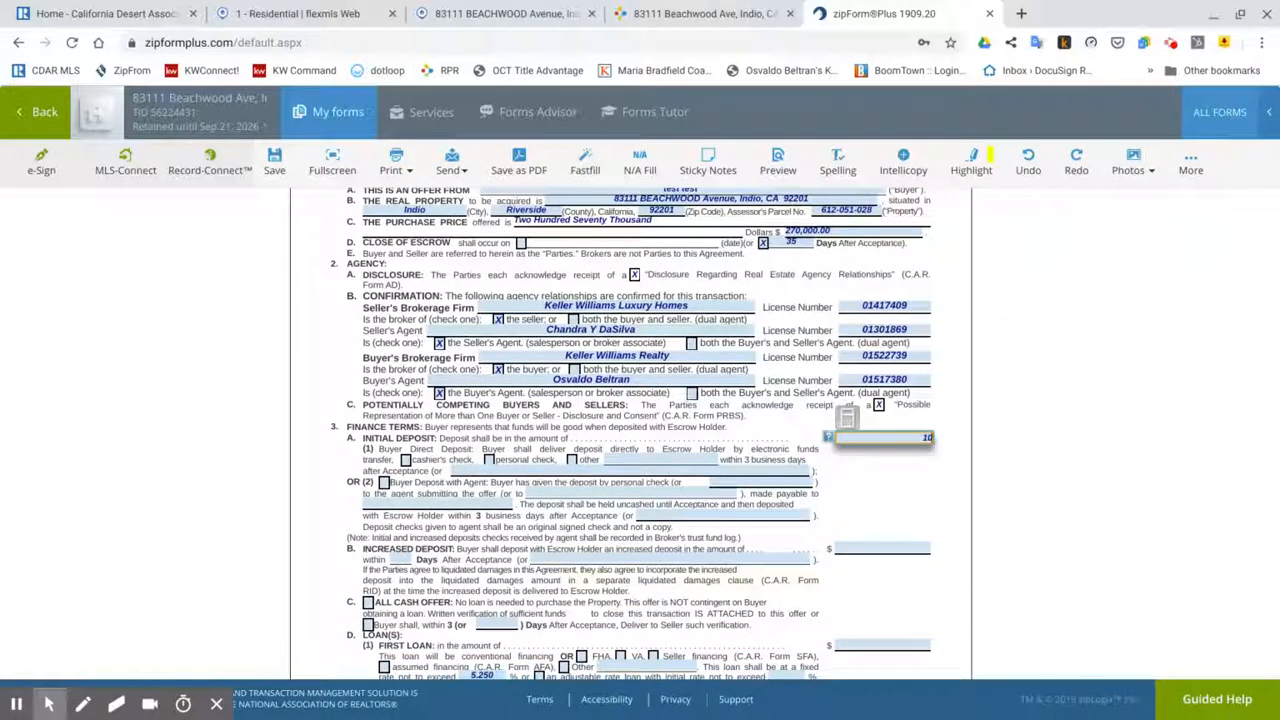
left_click(868, 466)
scroll(869, 465, "down", 2)
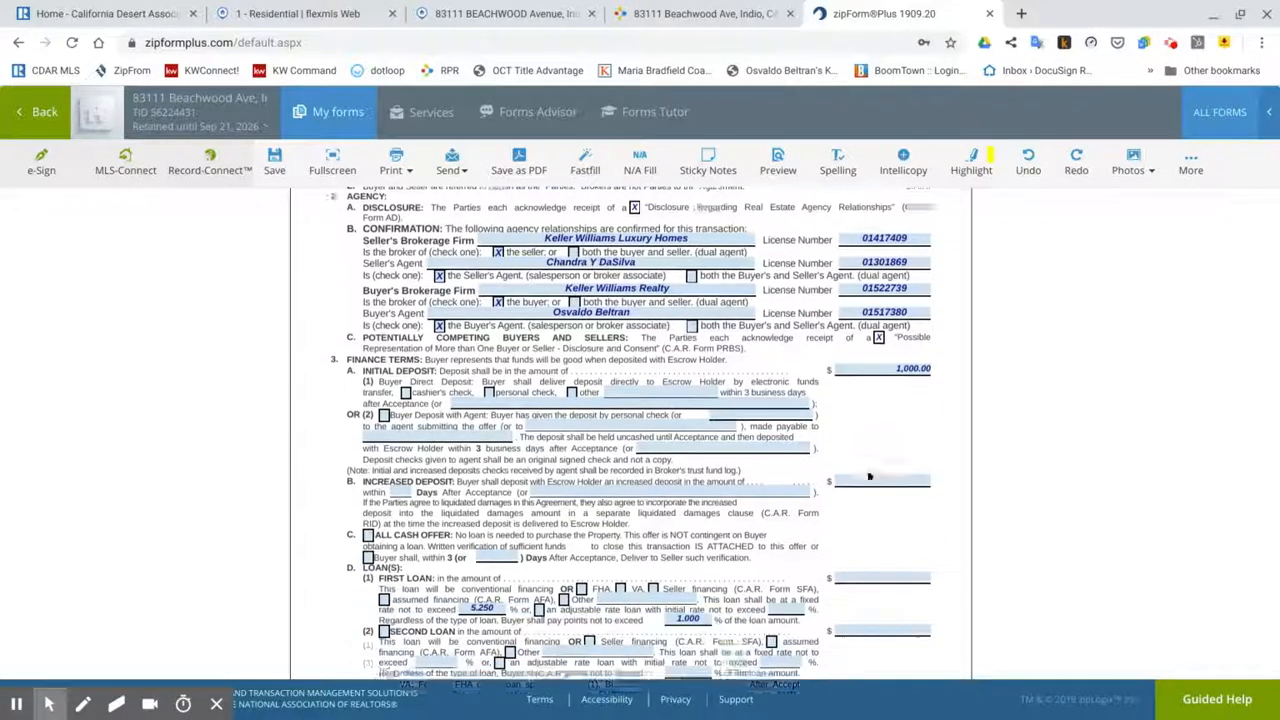
left_click(872, 451)
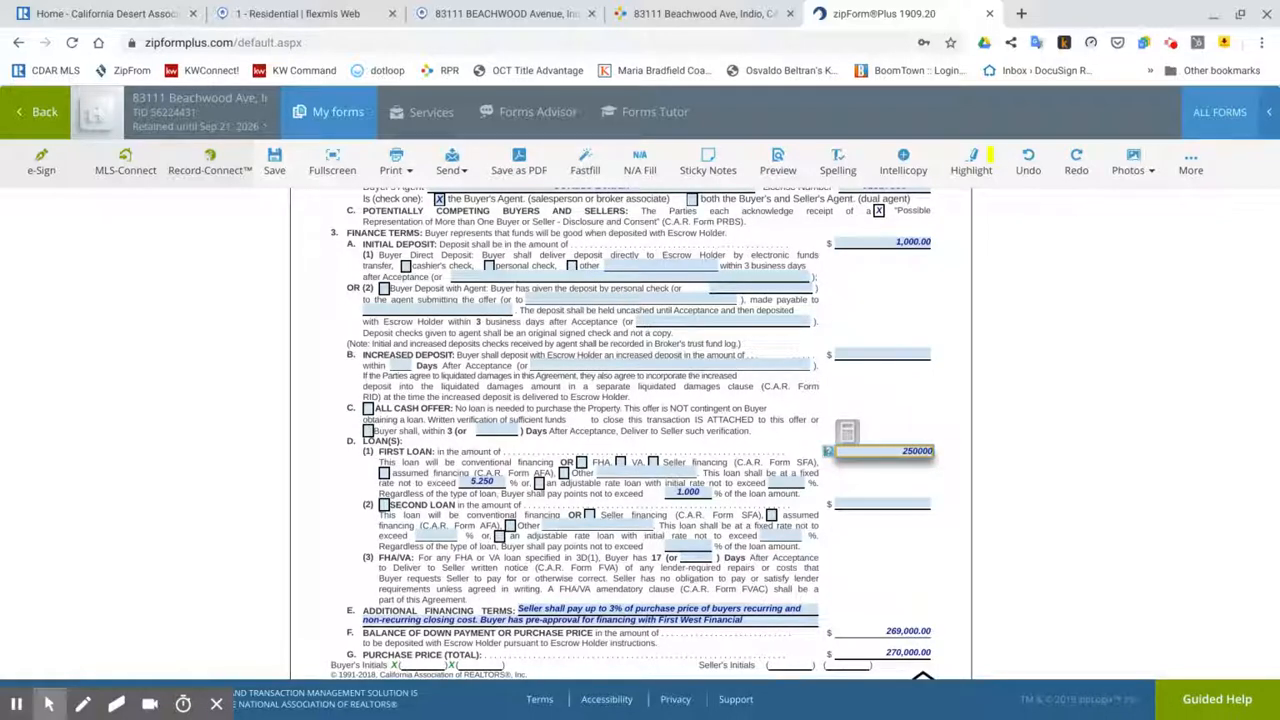
left_click(828, 503)
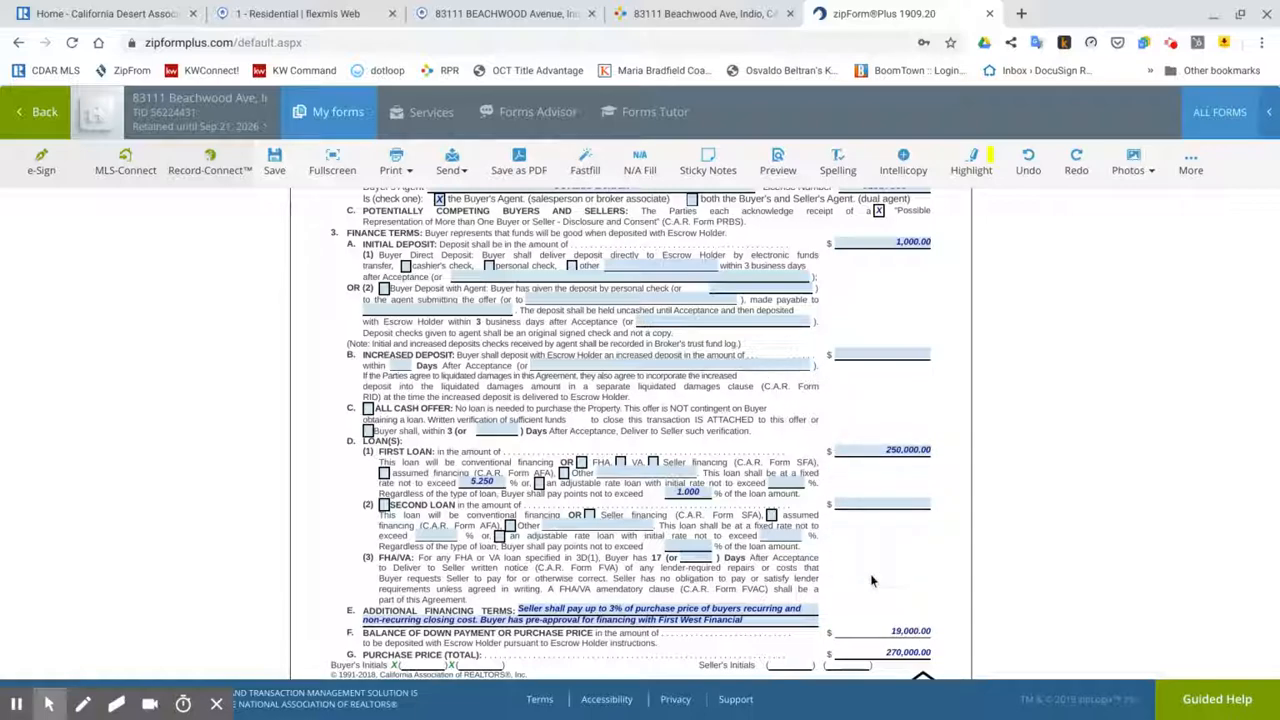
scroll(830, 588, "down", 4)
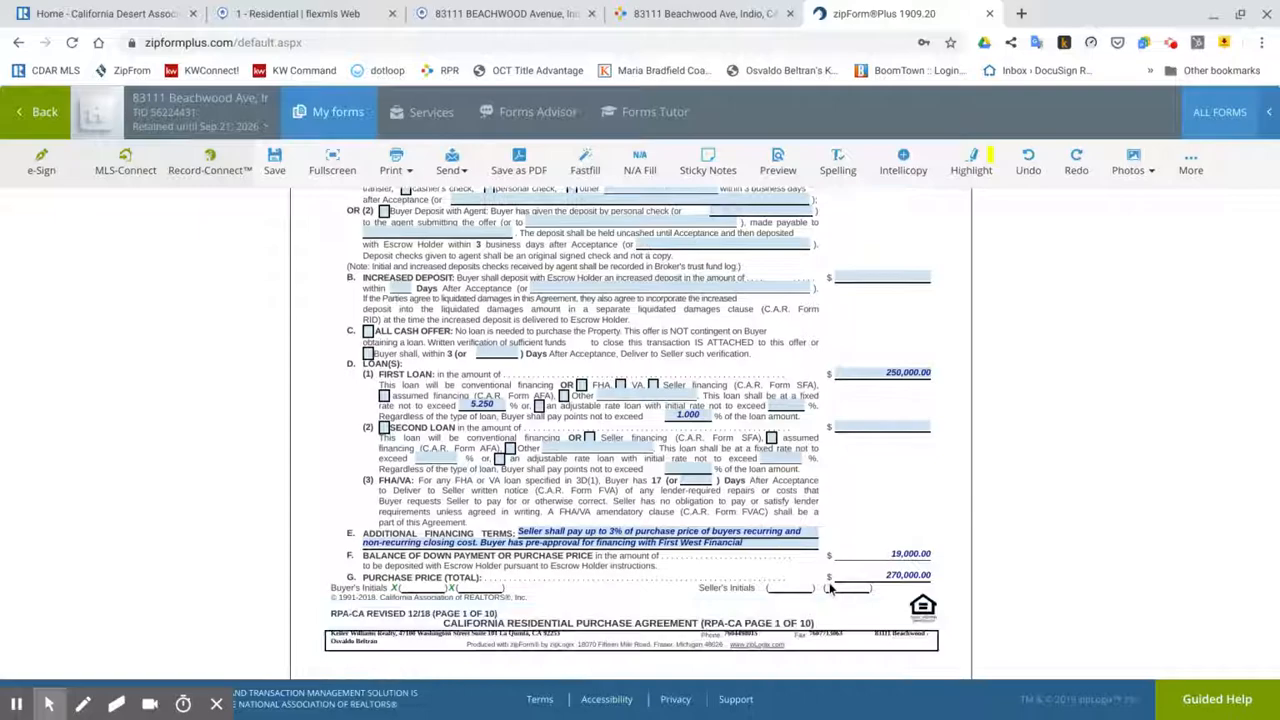
Step: Change the section 7 home warranty cost to $540
scroll(630, 430, "down", 7)
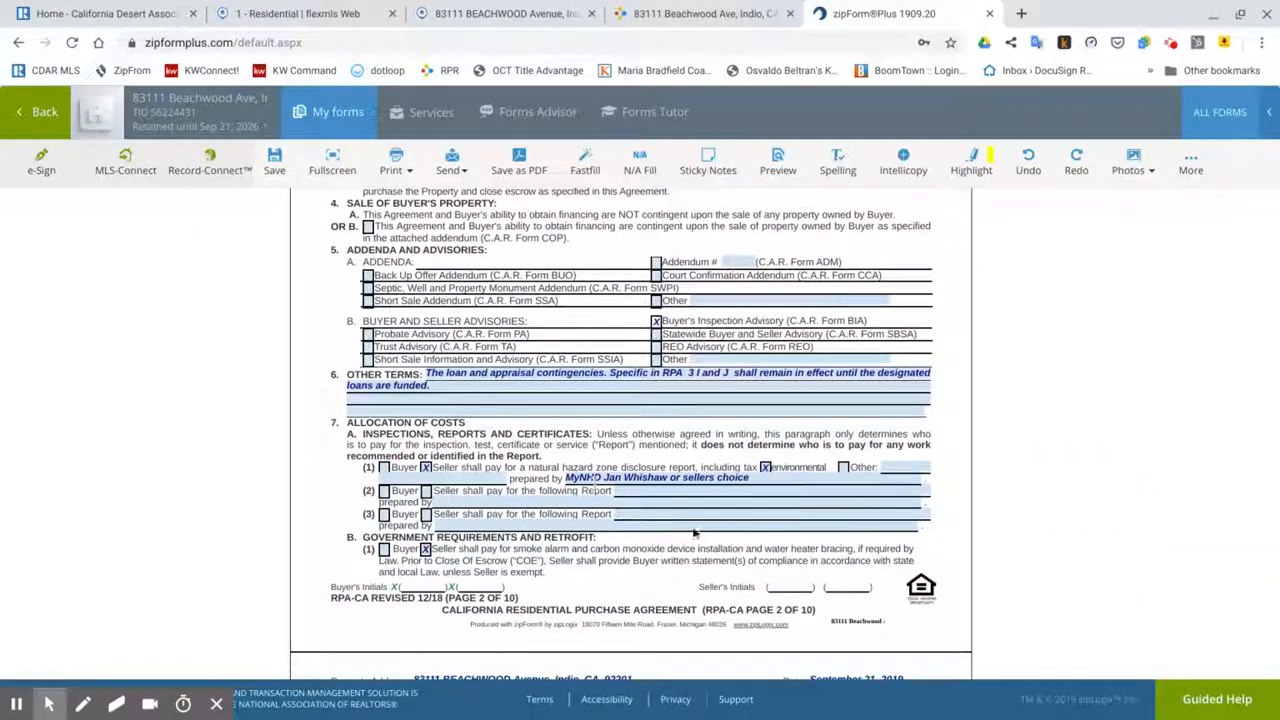
scroll(758, 467, "down", 7)
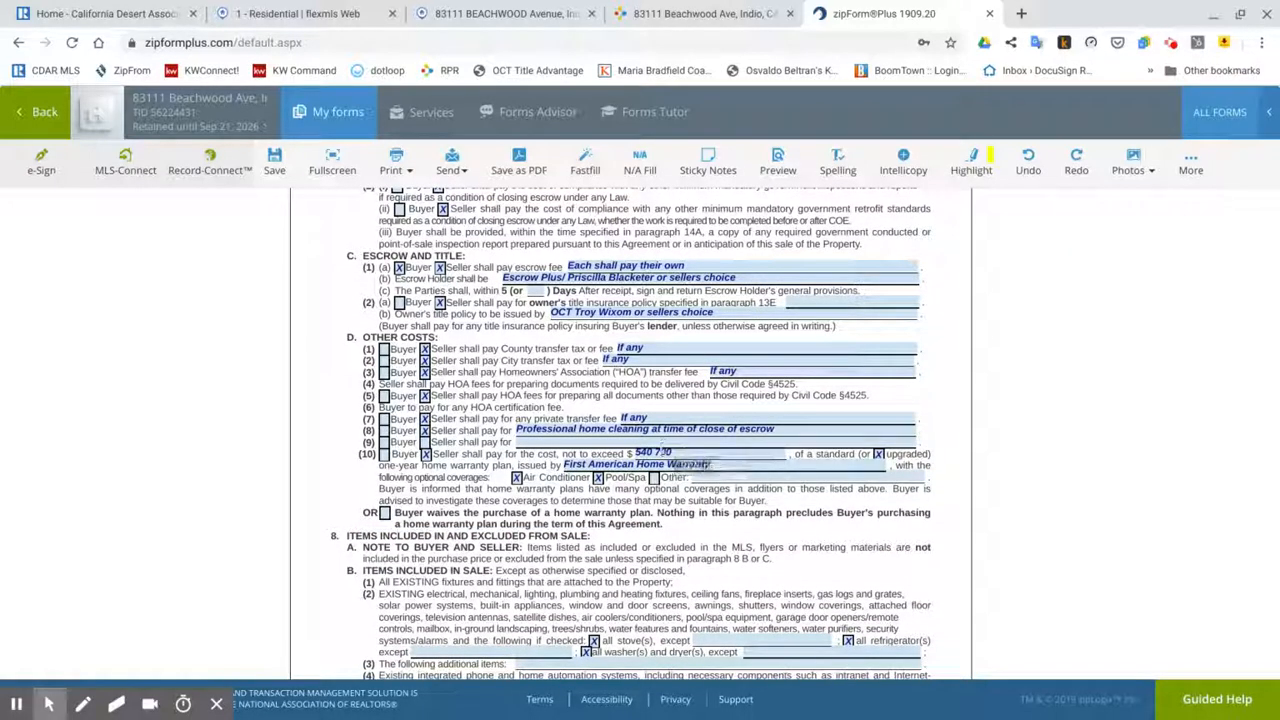
left_click(655, 453)
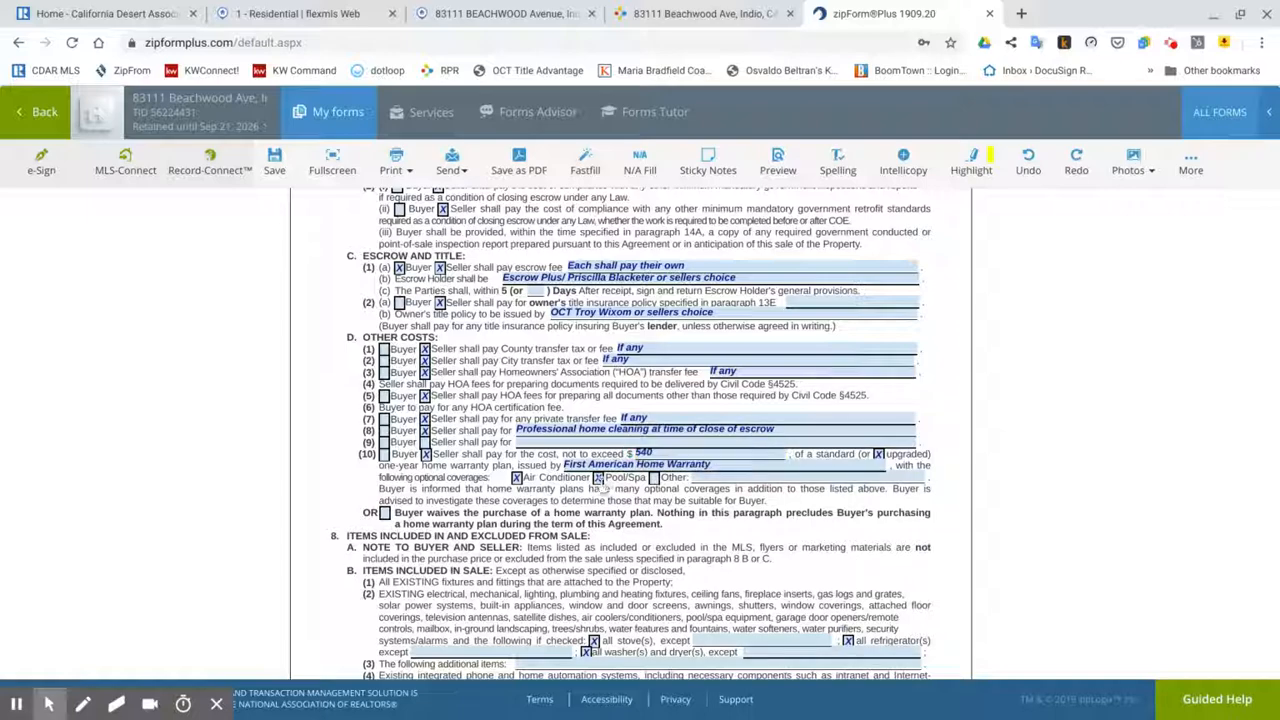
Step: Uncheck 'all refrigerator(s)' in section 8B and save the agreement
scroll(700, 573, "down", 3)
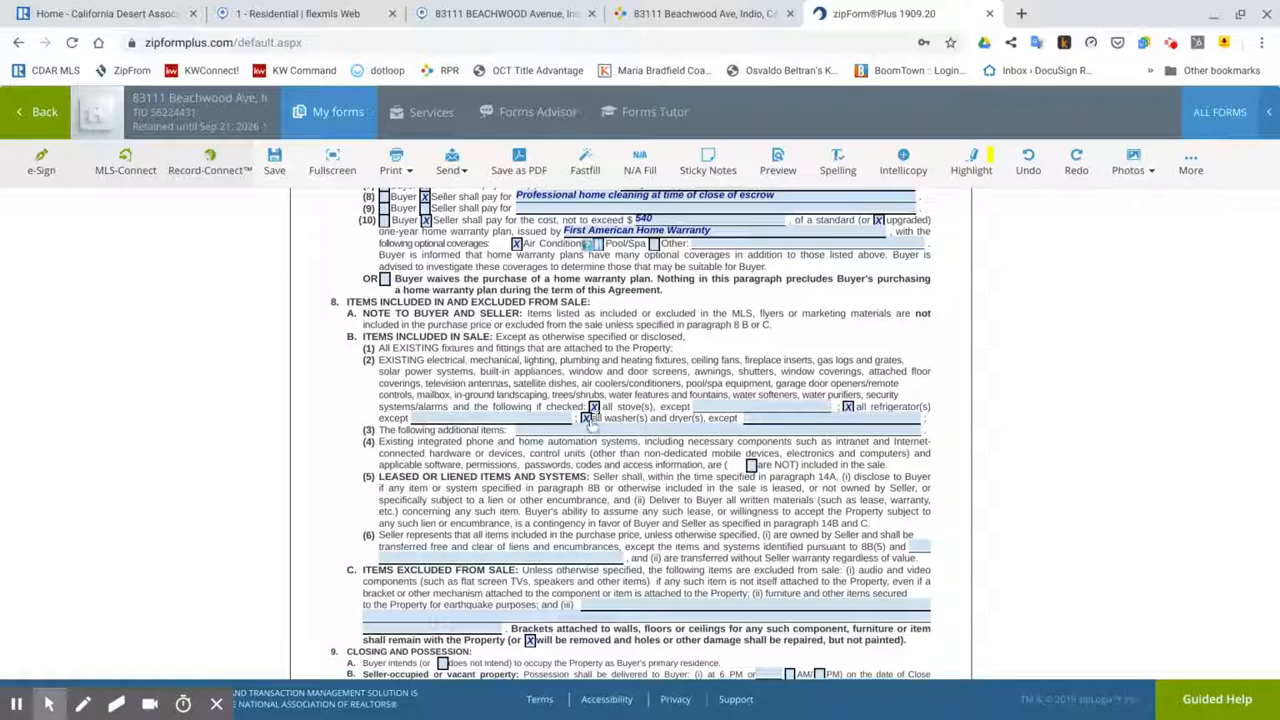
left_click(848, 408)
scroll(690, 465, "down", 15)
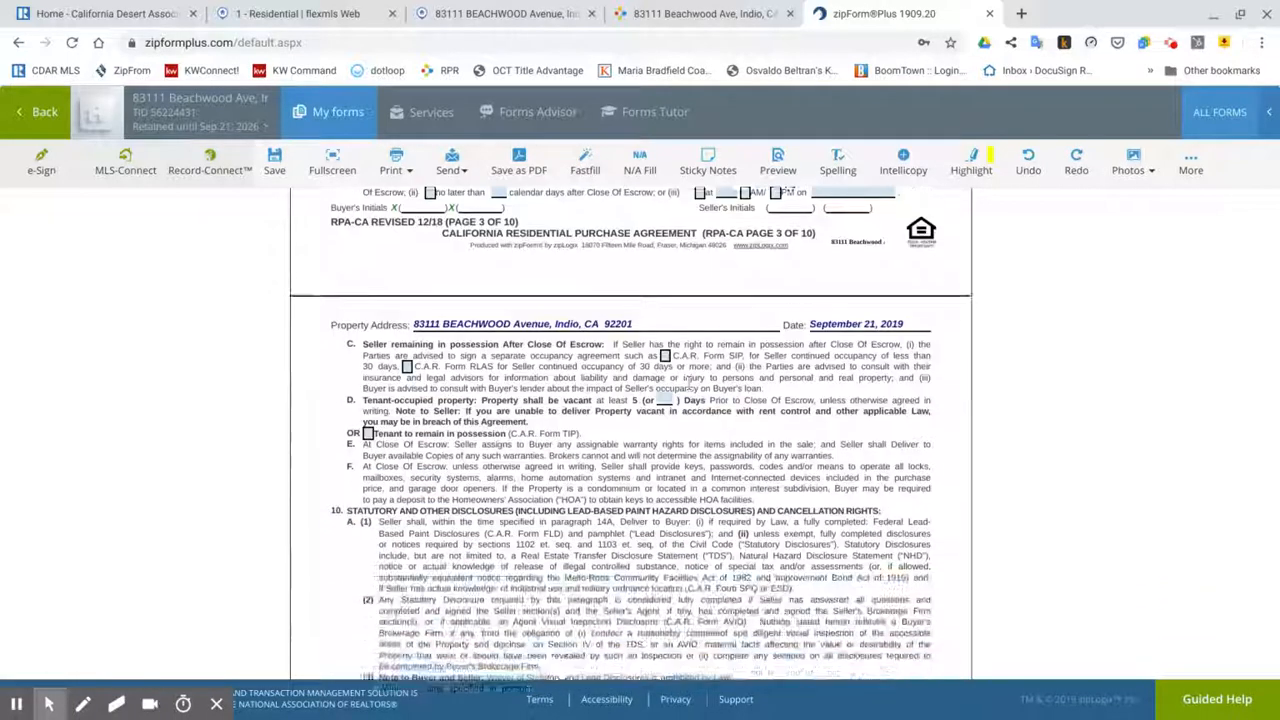
scroll(690, 463, "down", 14)
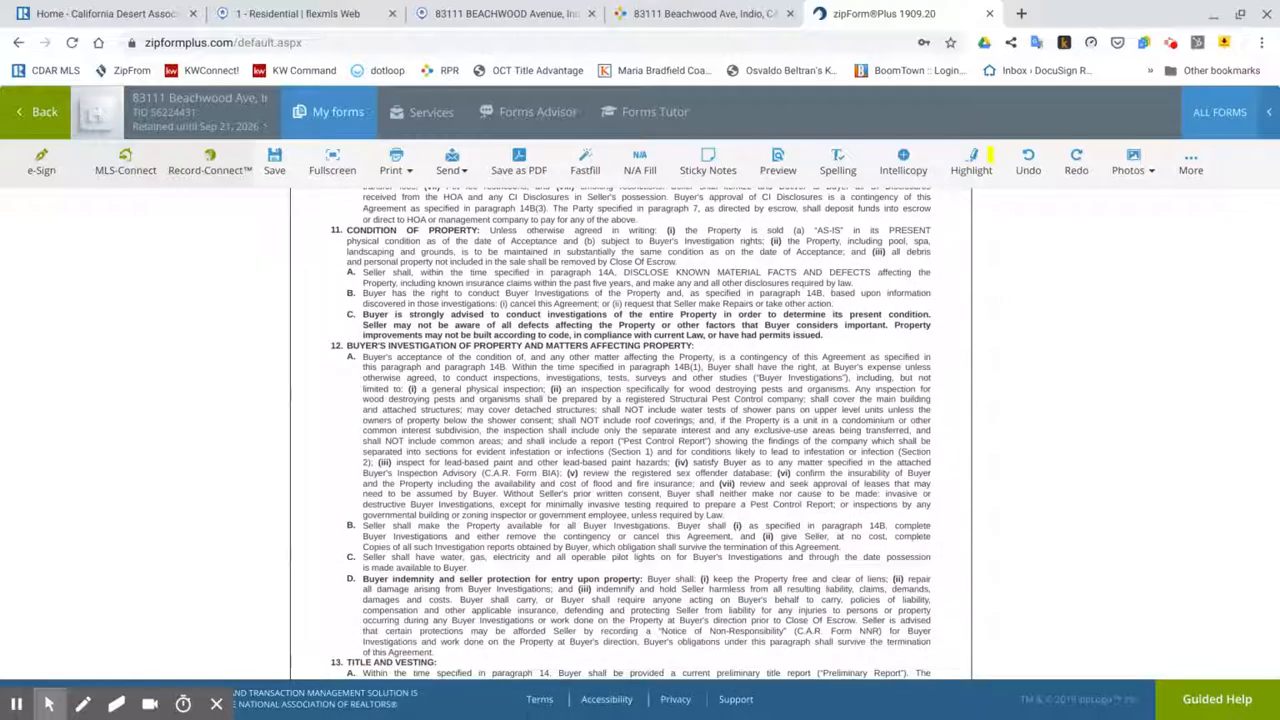
scroll(630, 440, "down", 14)
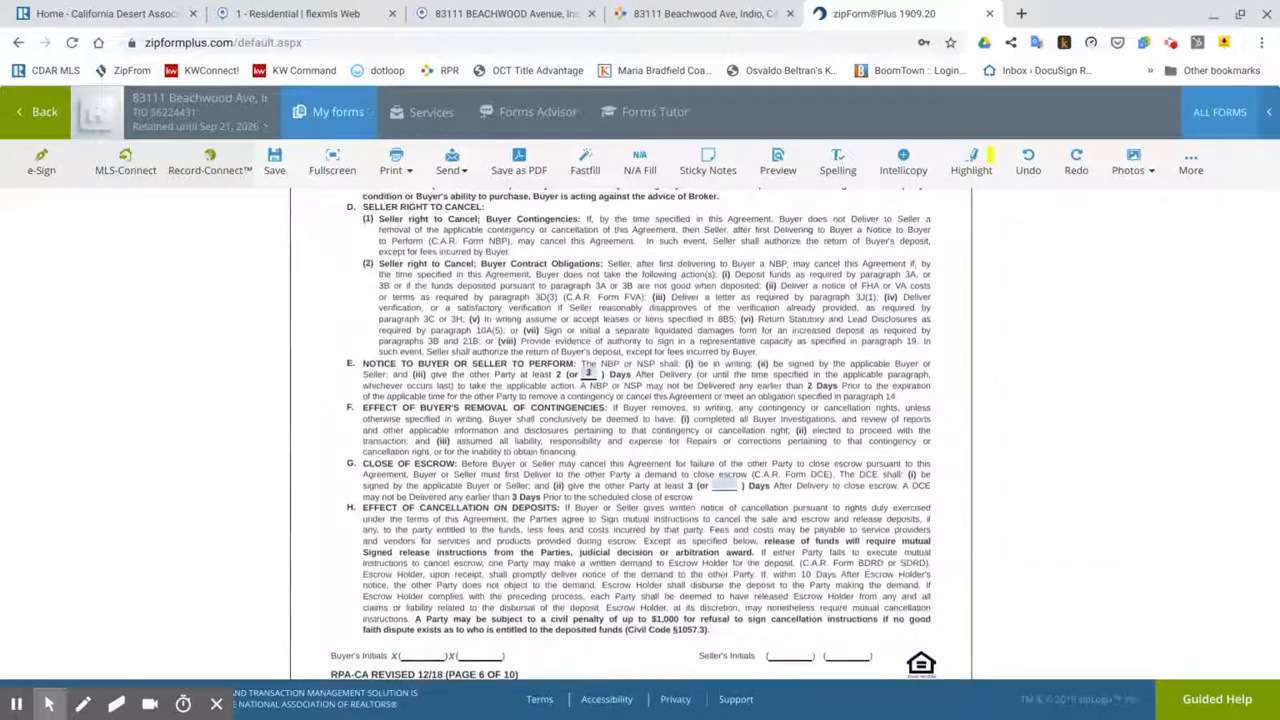
scroll(452, 430, "up", 15)
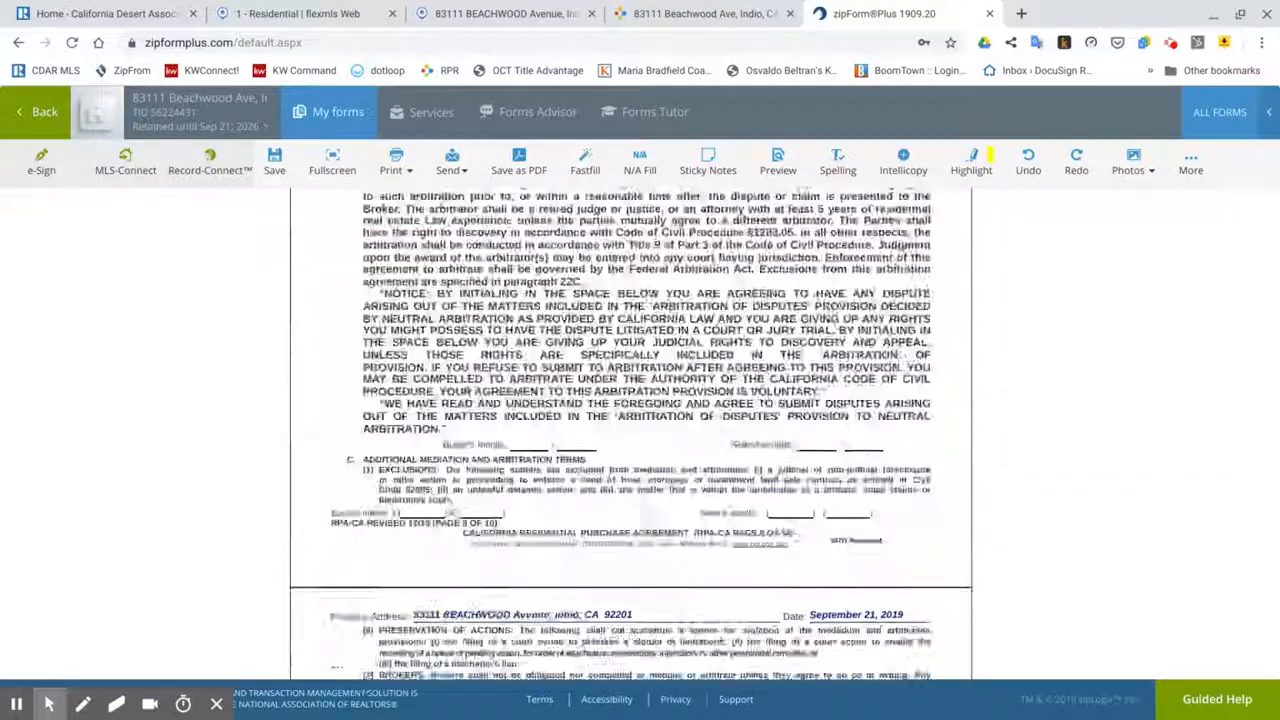
left_click(274, 160)
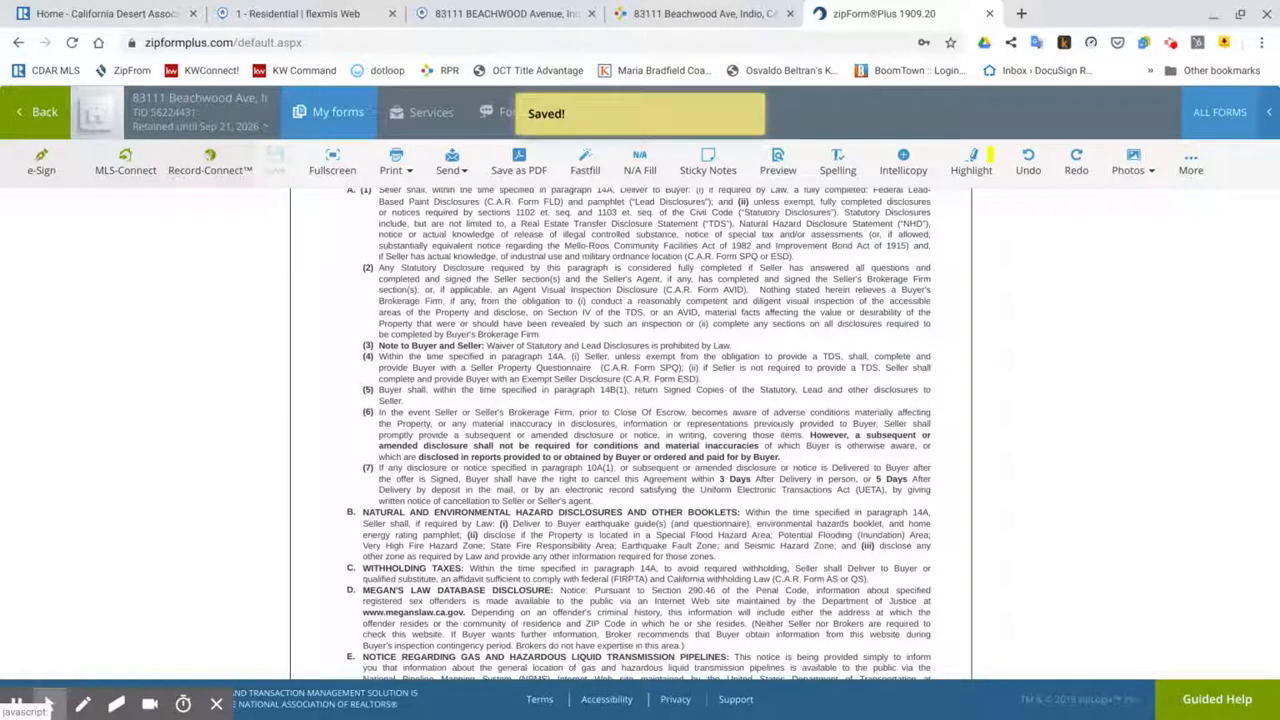
Step: Start an e-Sign packet for the purchase agreement, with DocuSign as the signing service
left_click(42, 168)
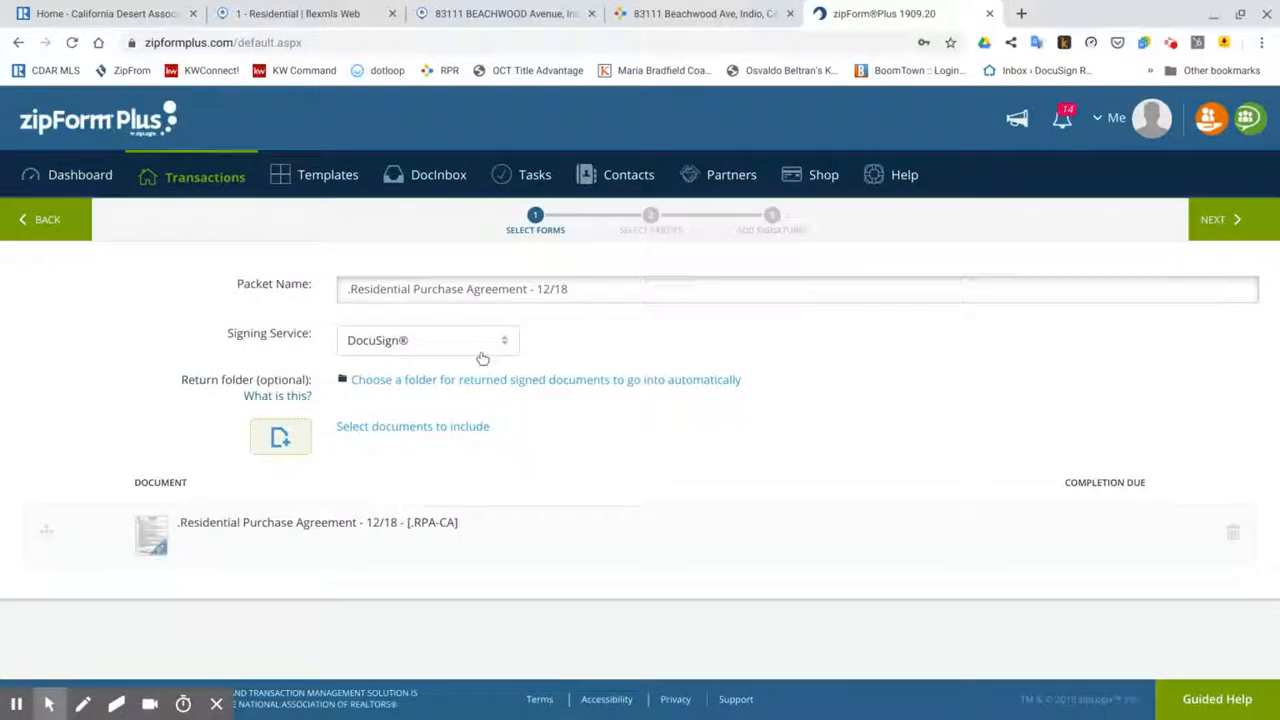
Step: Pick the selling agent and Buyer One as signers, then continue to DocuSign tagging
left_click(1220, 220)
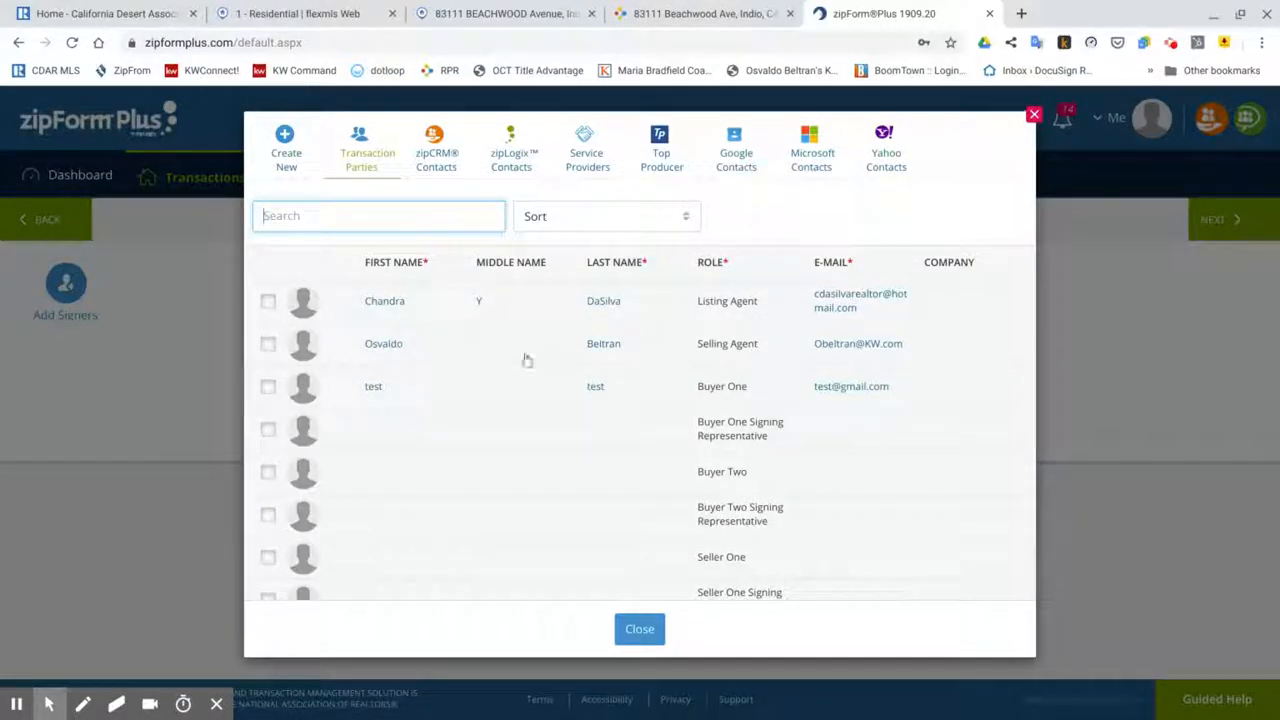
left_click(267, 345)
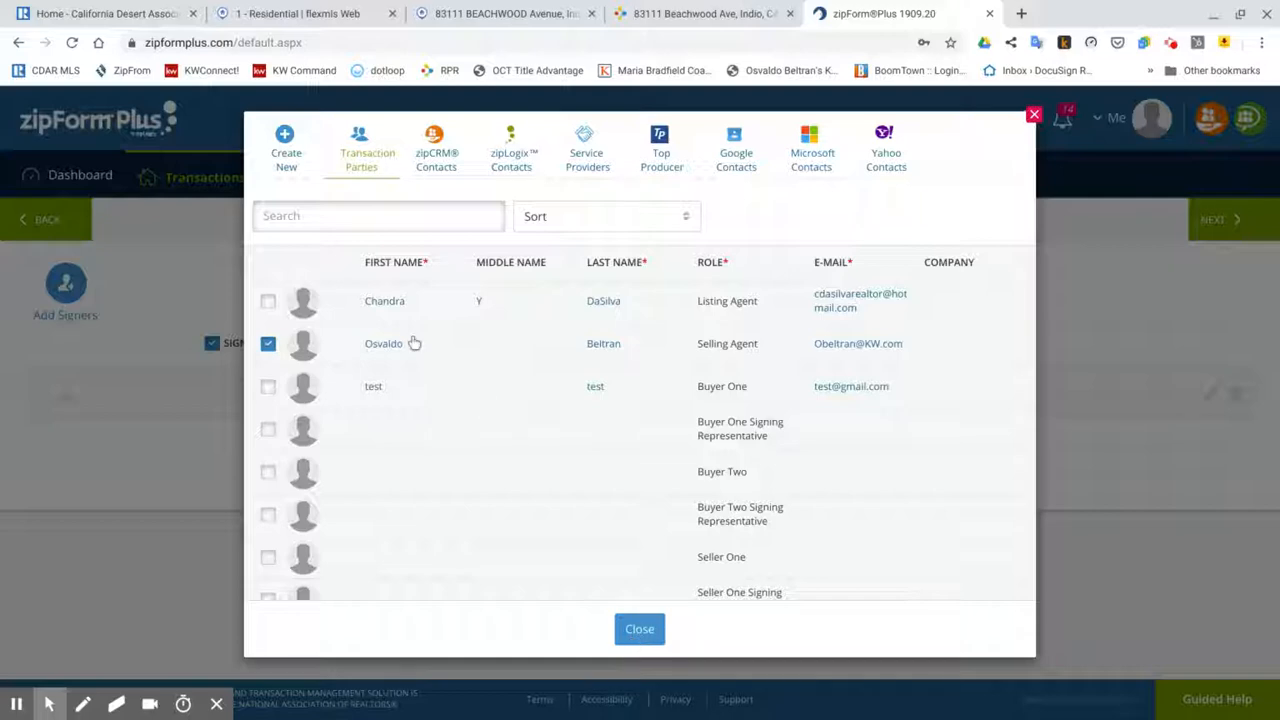
left_click(268, 388)
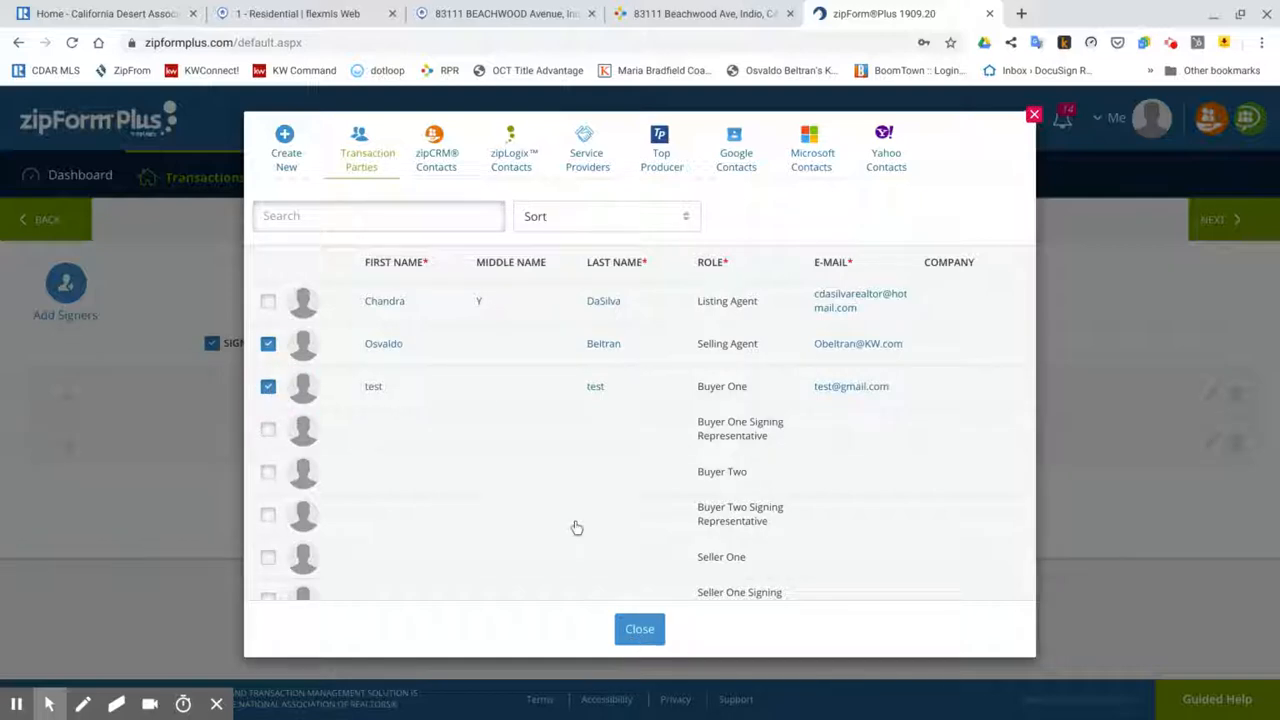
left_click(639, 631)
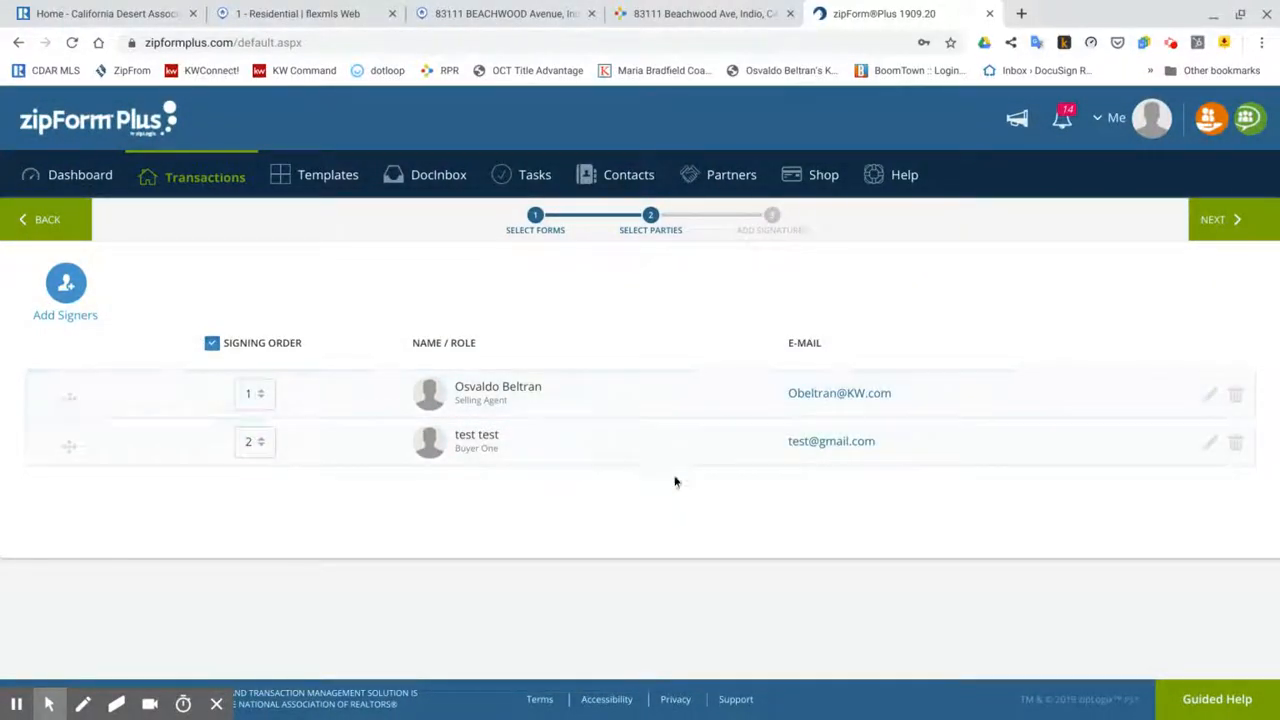
left_click(1228, 230)
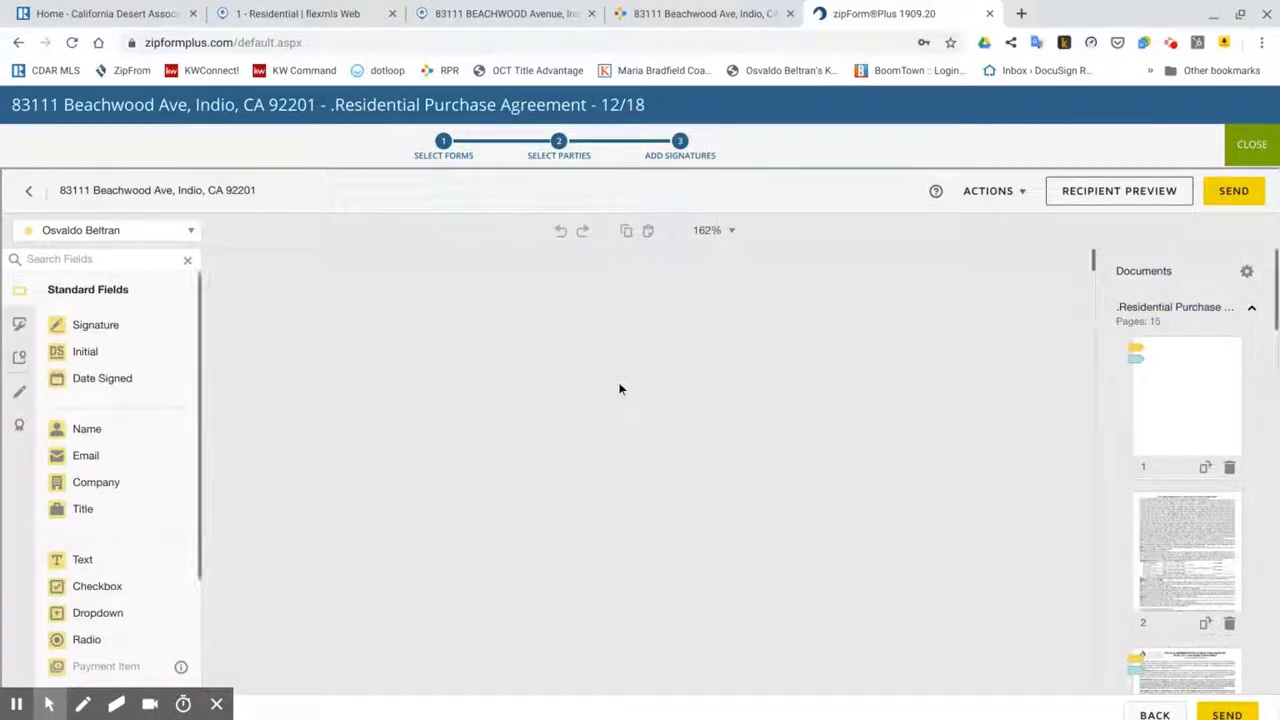
Step: Review the agreement pages, send the DocuSign packet, and close the thank-you page
scroll(619, 389, "down", 10)
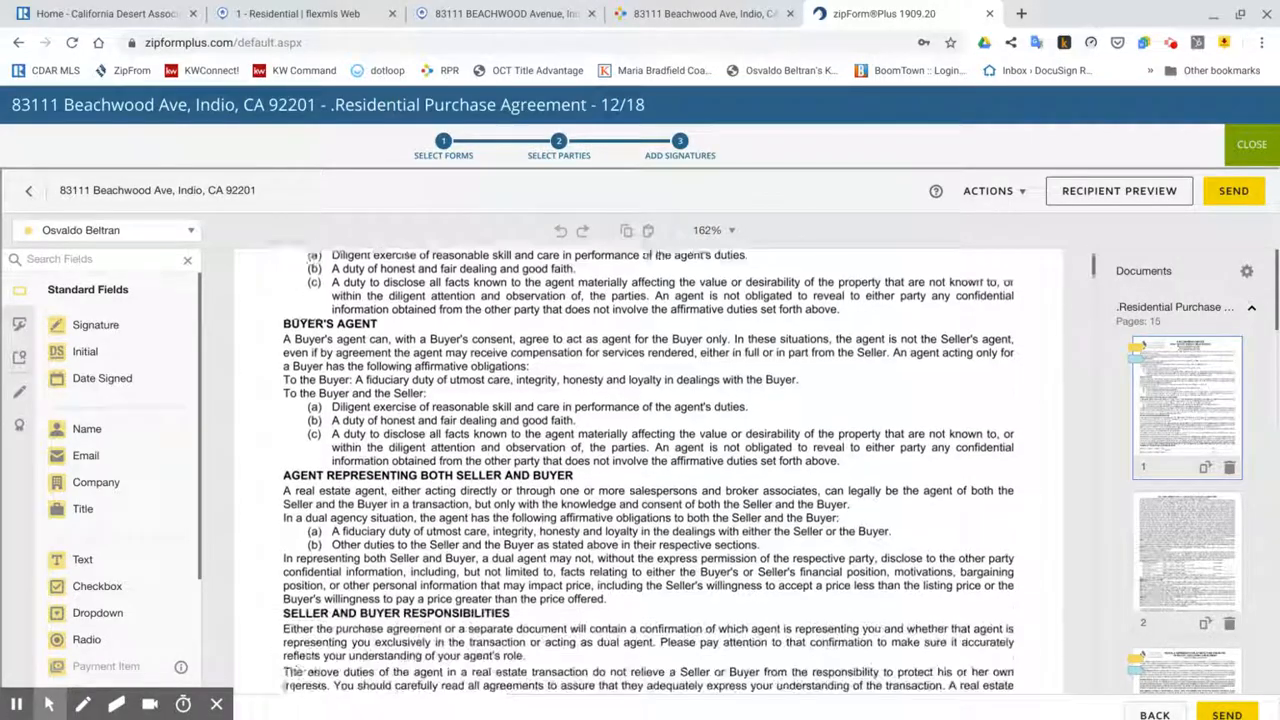
scroll(649, 470, "down", 15)
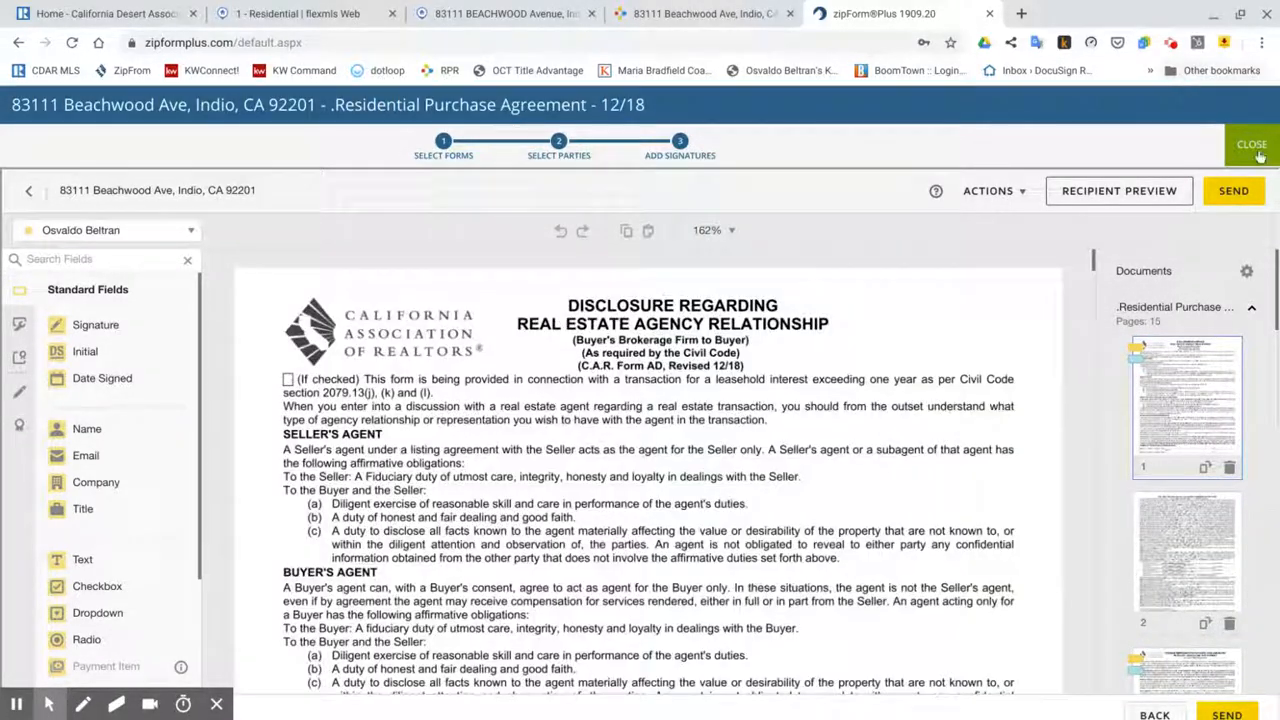
left_click(1233, 192)
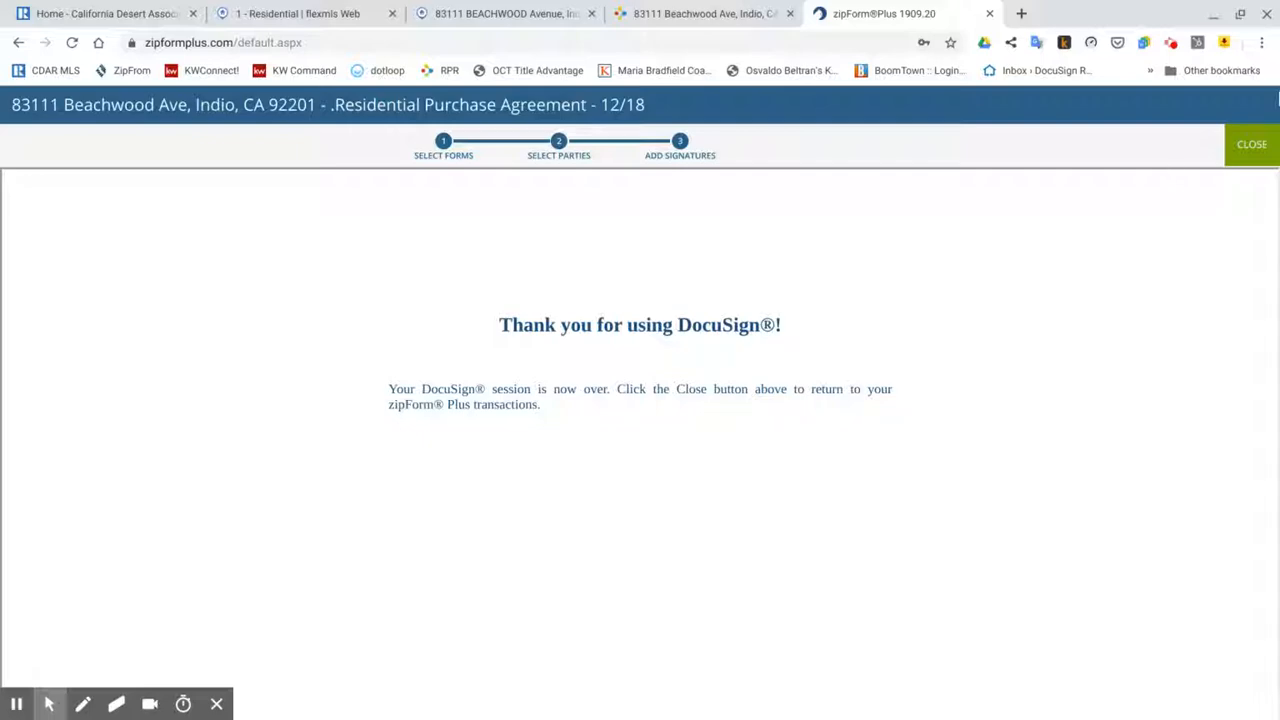
left_click(1248, 150)
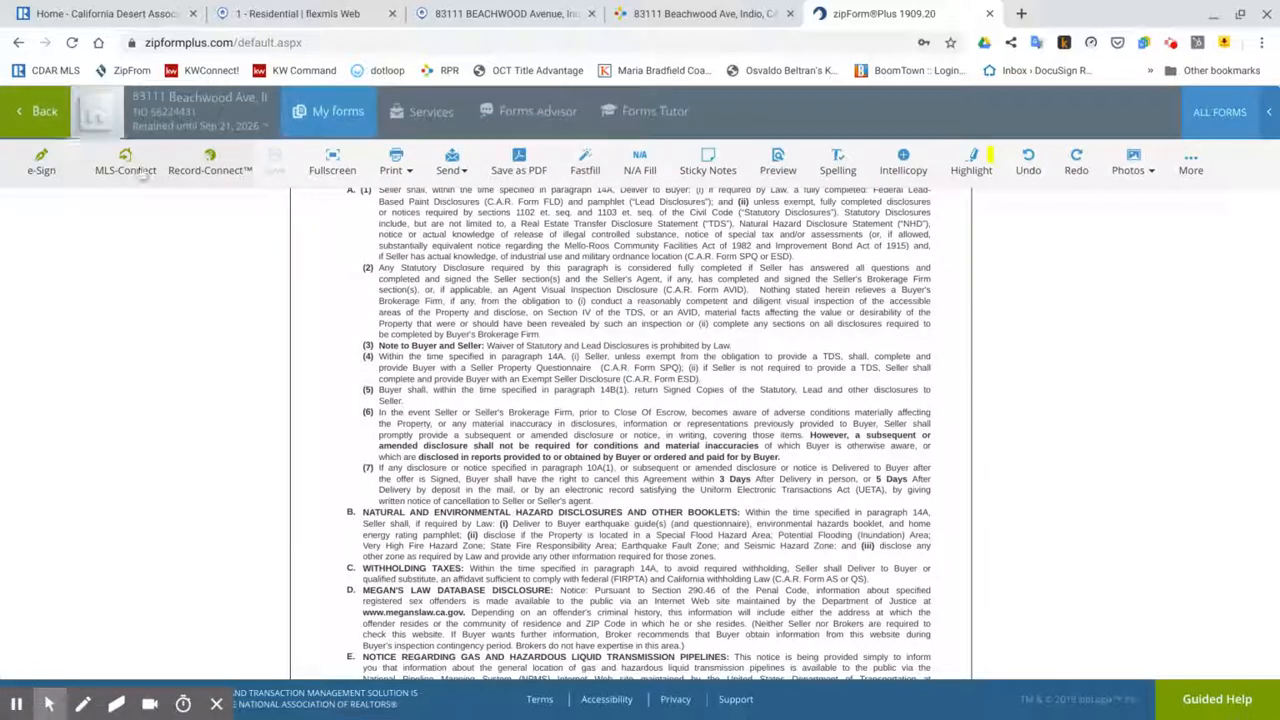
Step: Return to the transaction's documents and show its e-signature packet list
left_click(34, 120)
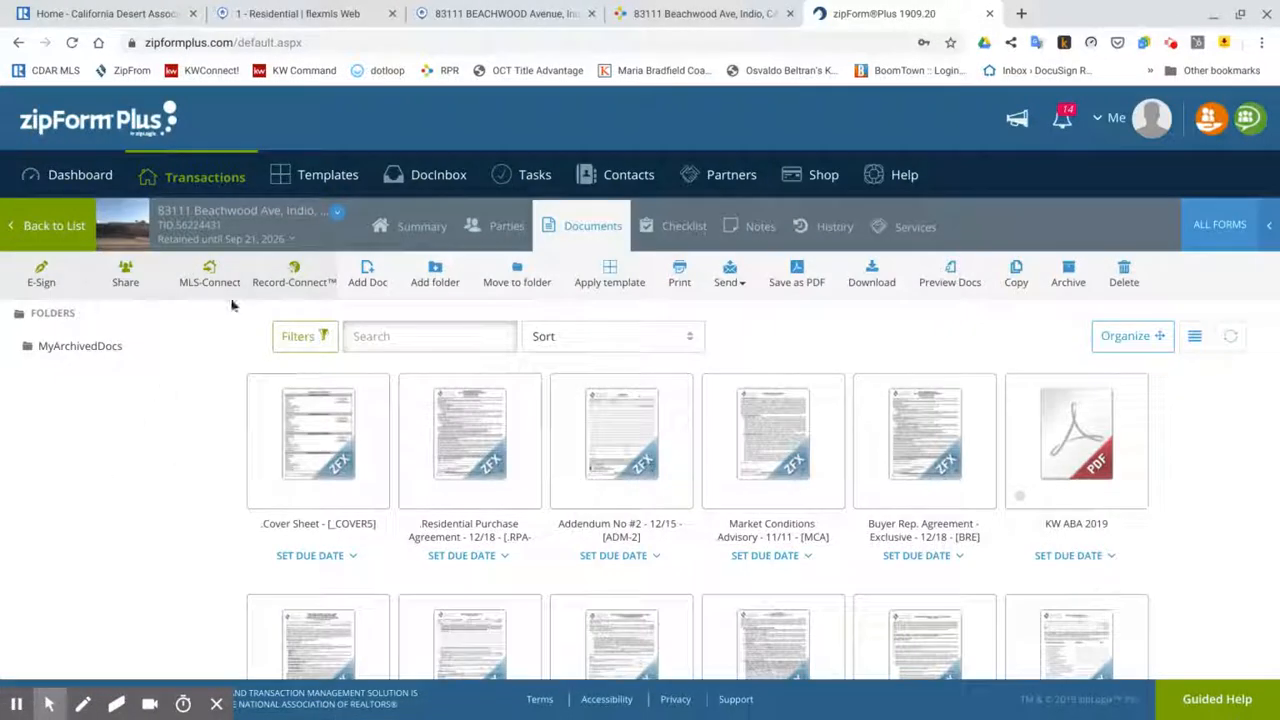
scroll(868, 470, "down", 4)
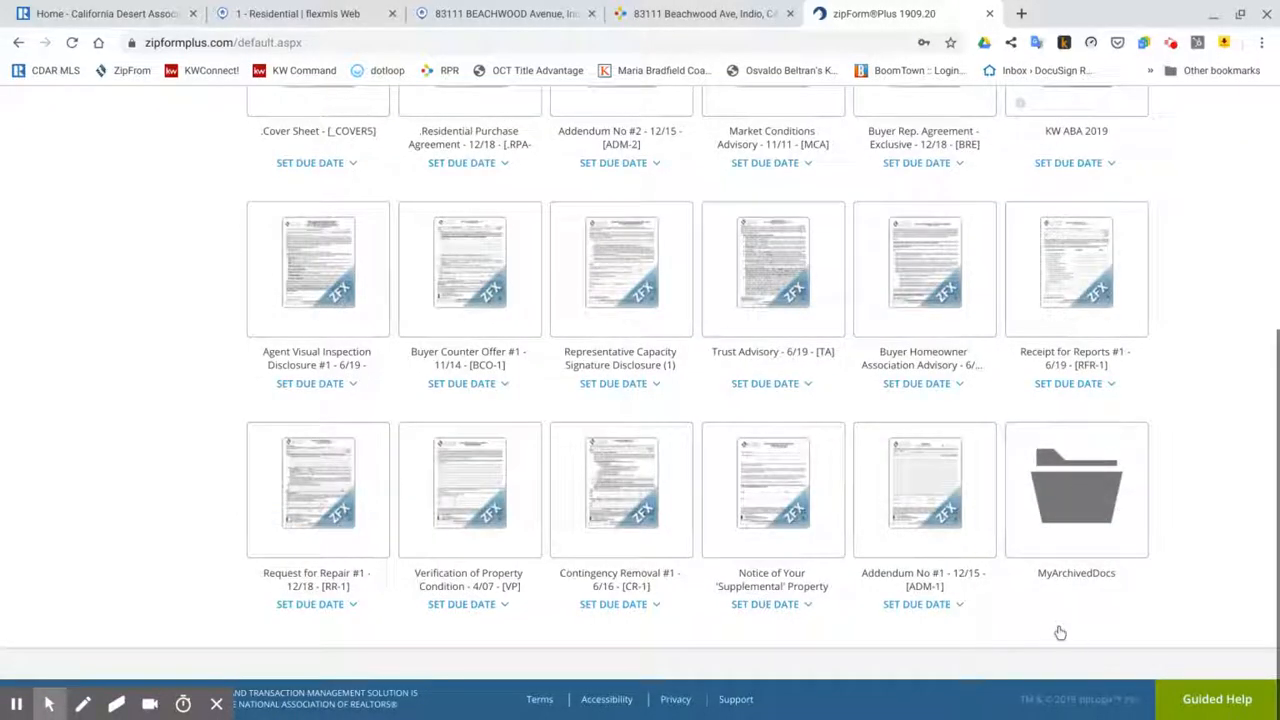
scroll(212, 406, "up", 4)
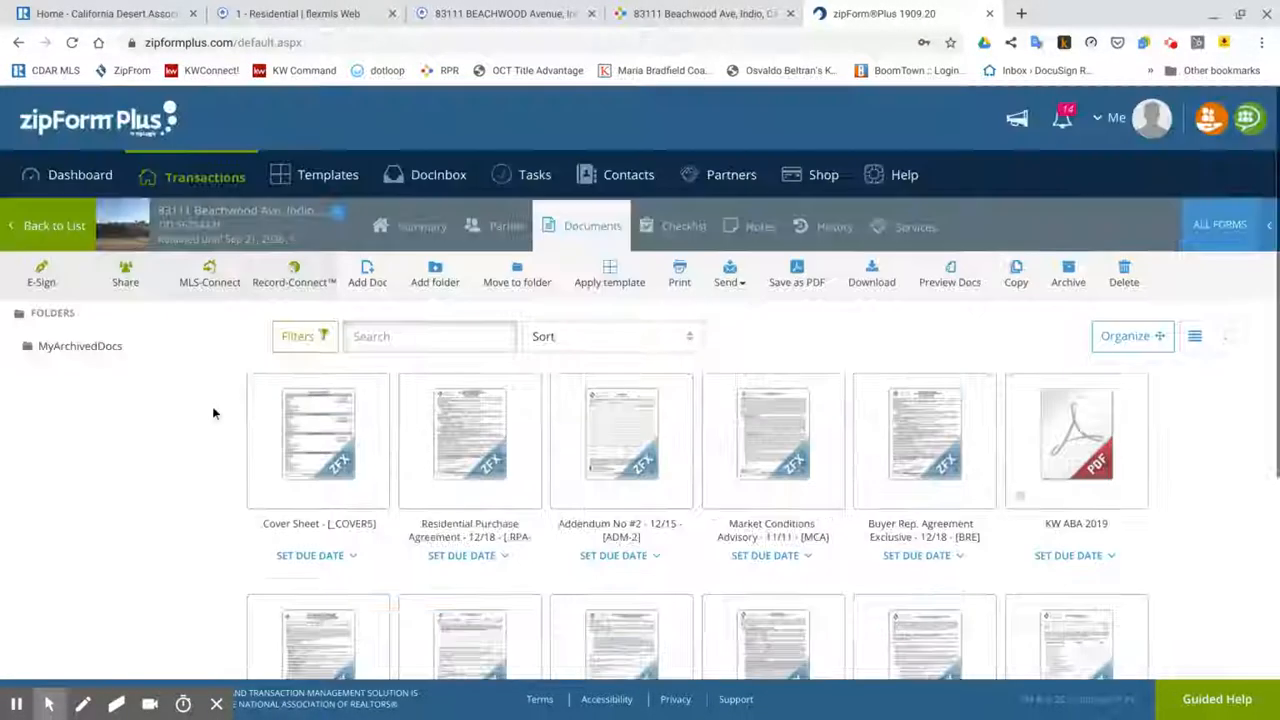
left_click(40, 273)
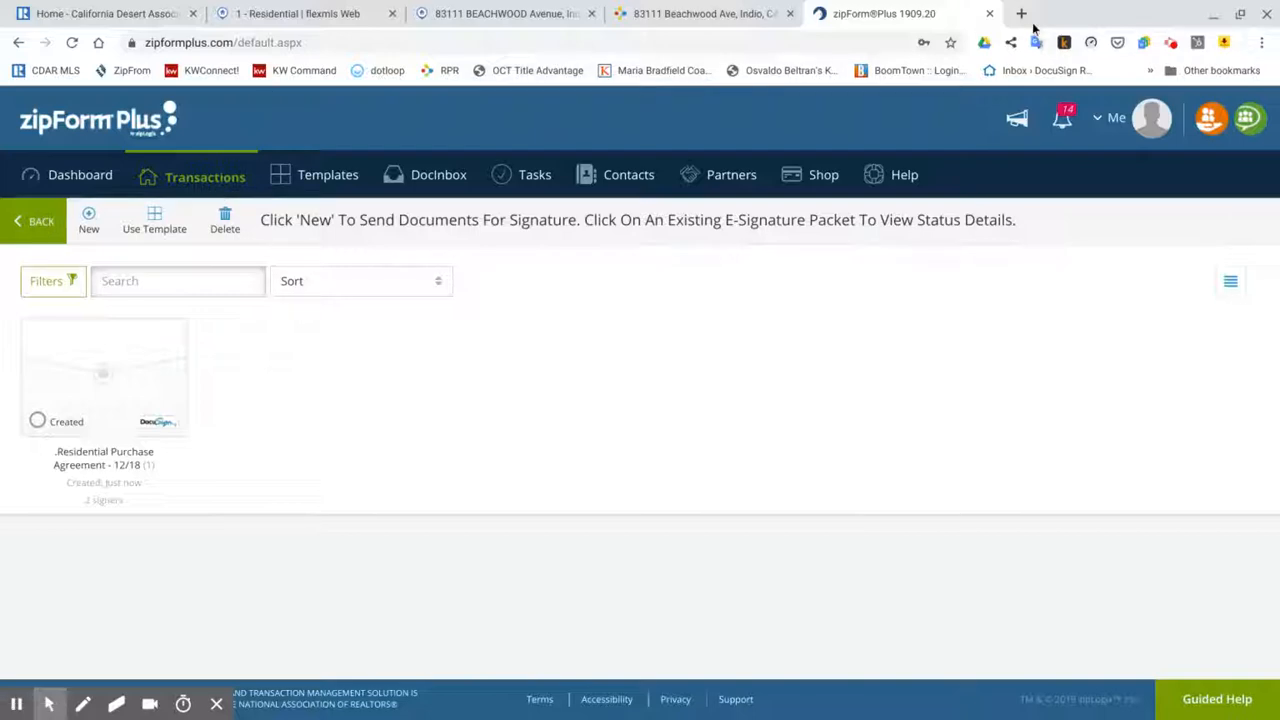
Step: Log in to DocuSign Rooms in a new tab, then return to zipForm's transaction documents
left_click(1022, 14)
left_click(1026, 71)
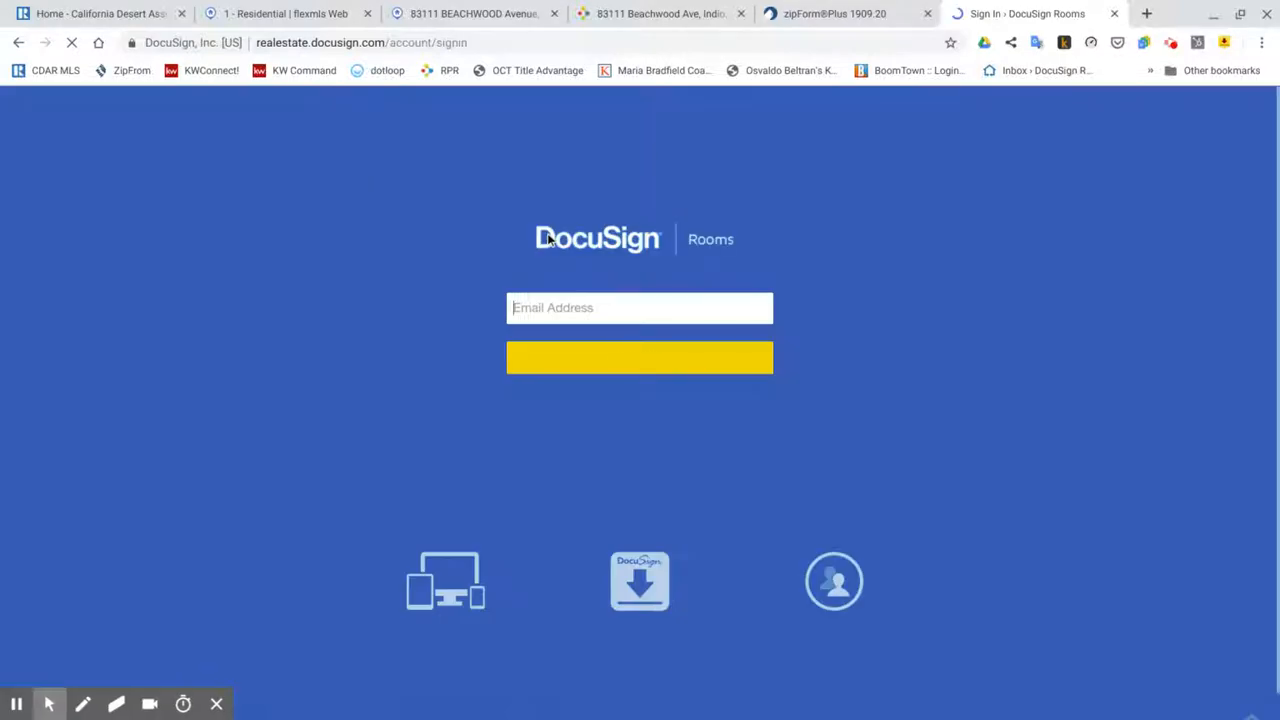
left_click(601, 357)
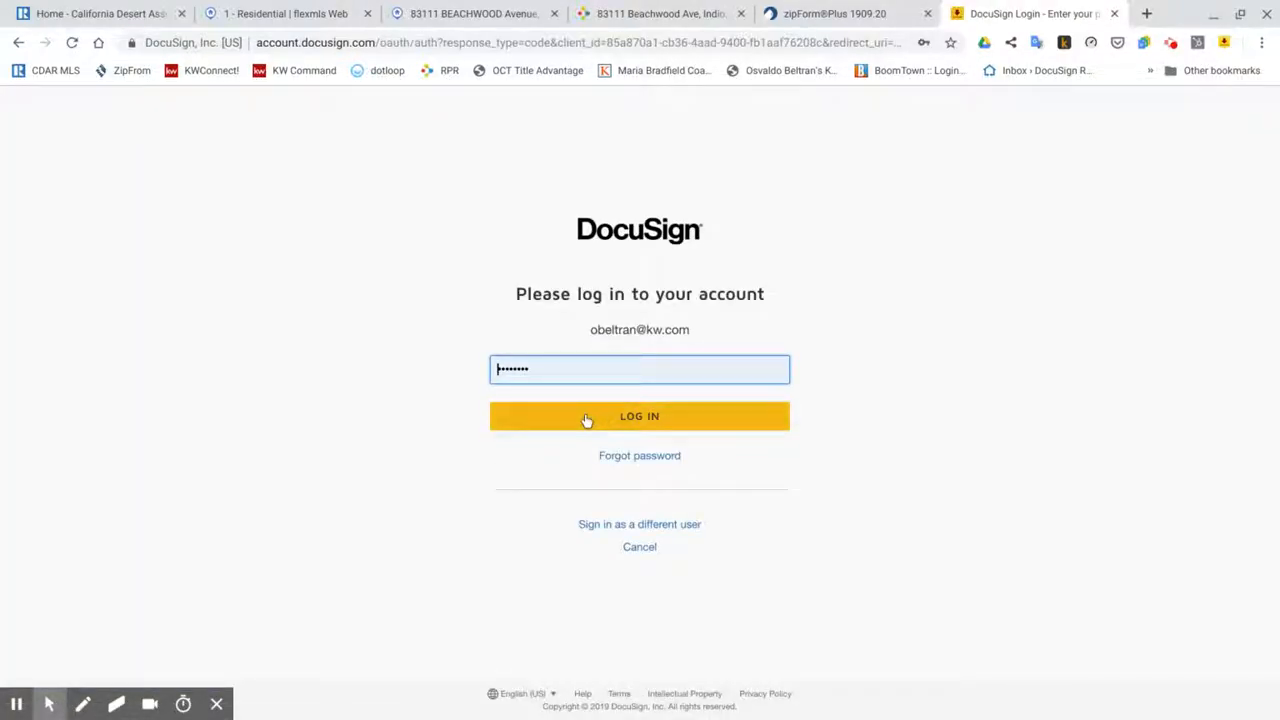
left_click(588, 421)
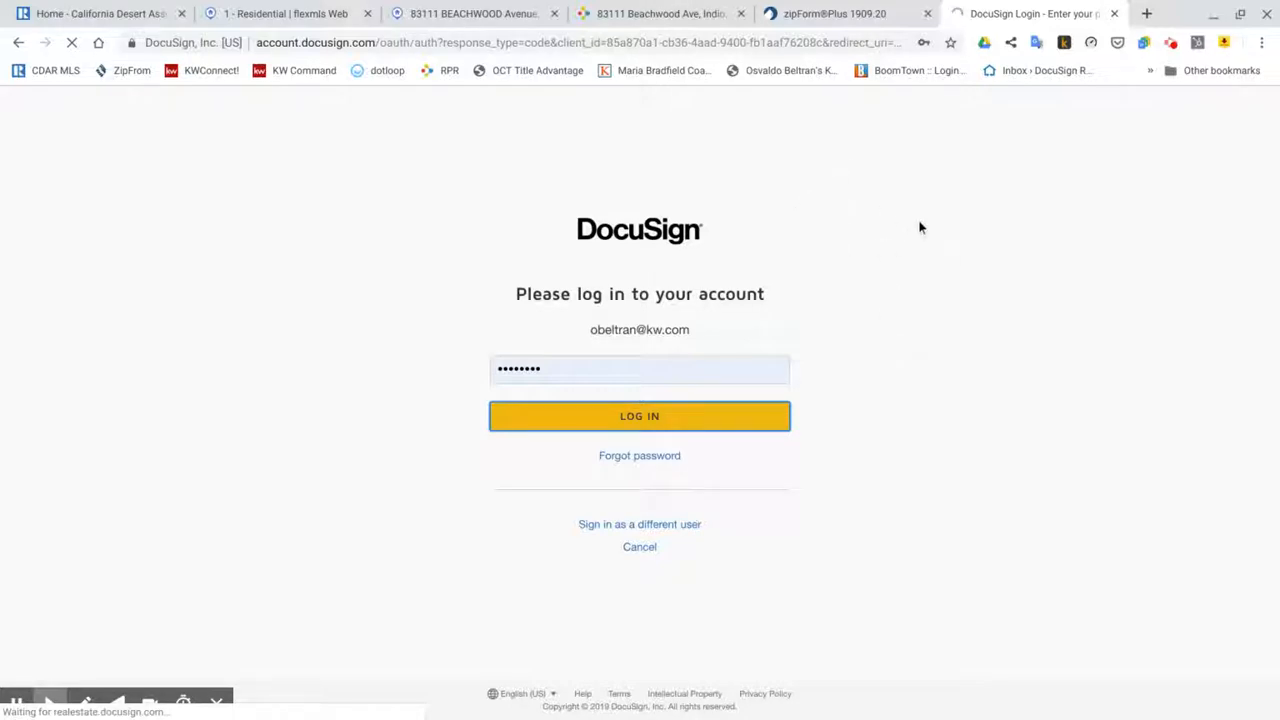
left_click(869, 14)
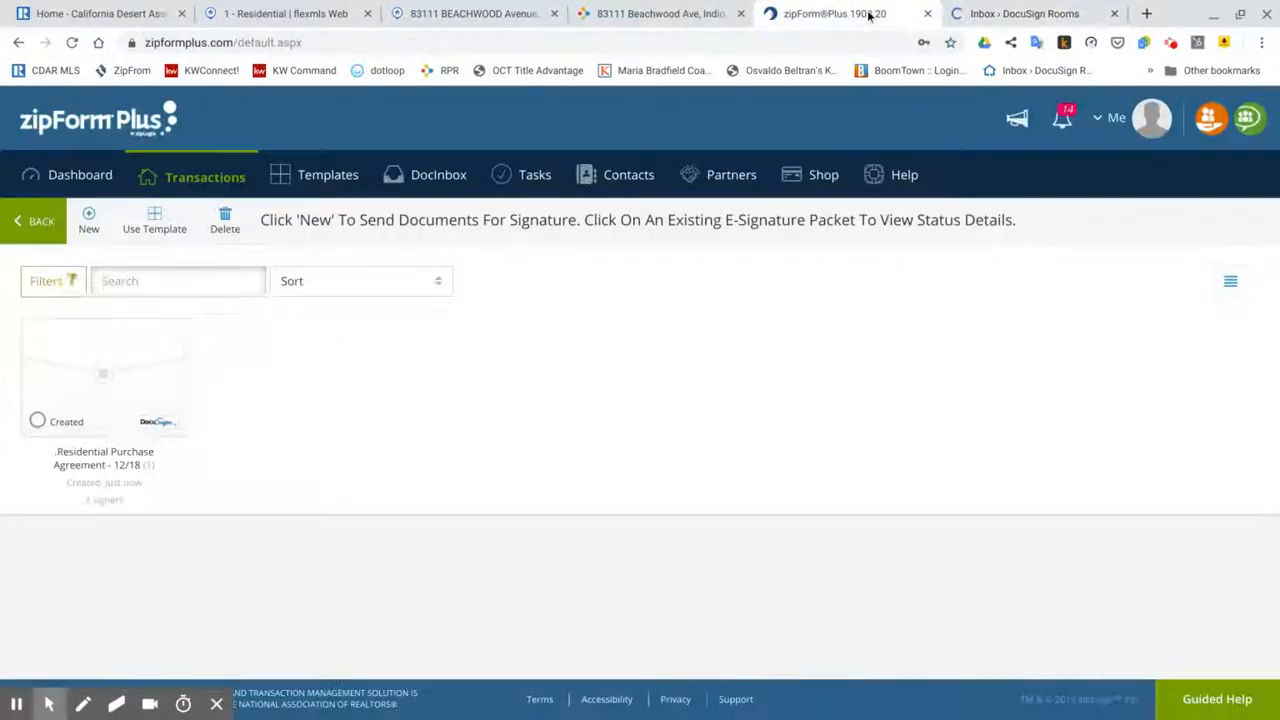
left_click(41, 222)
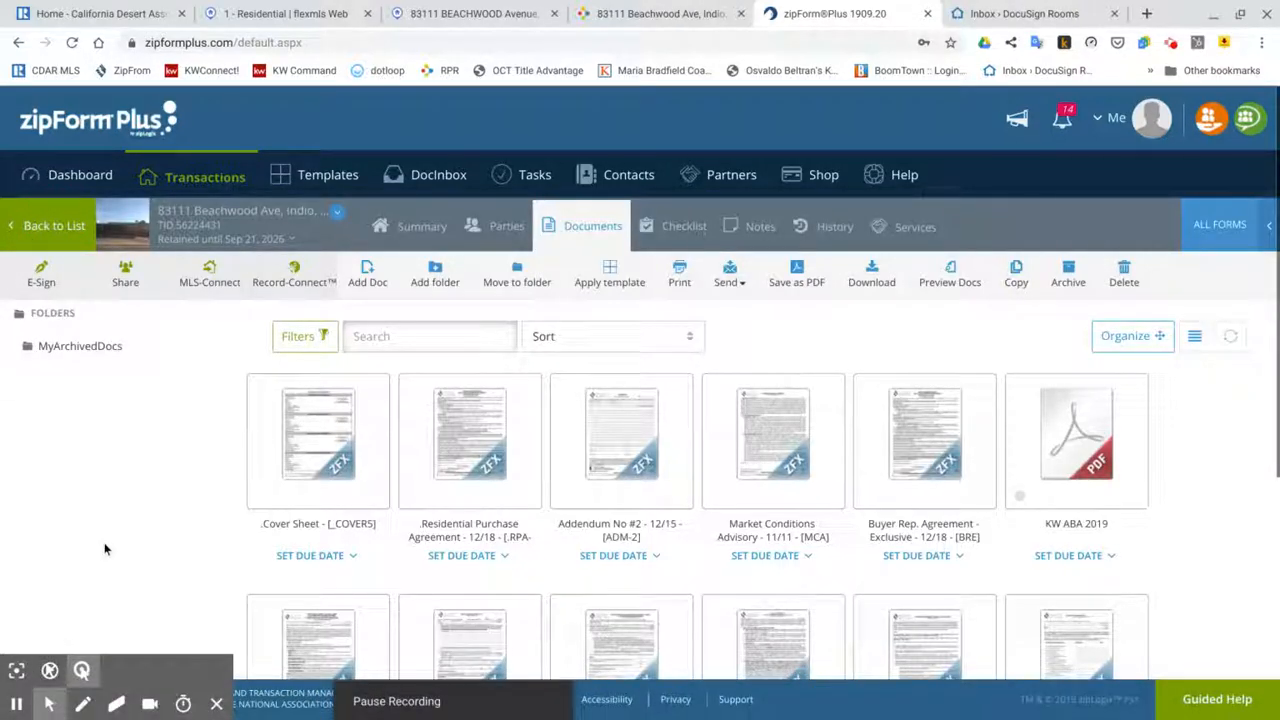